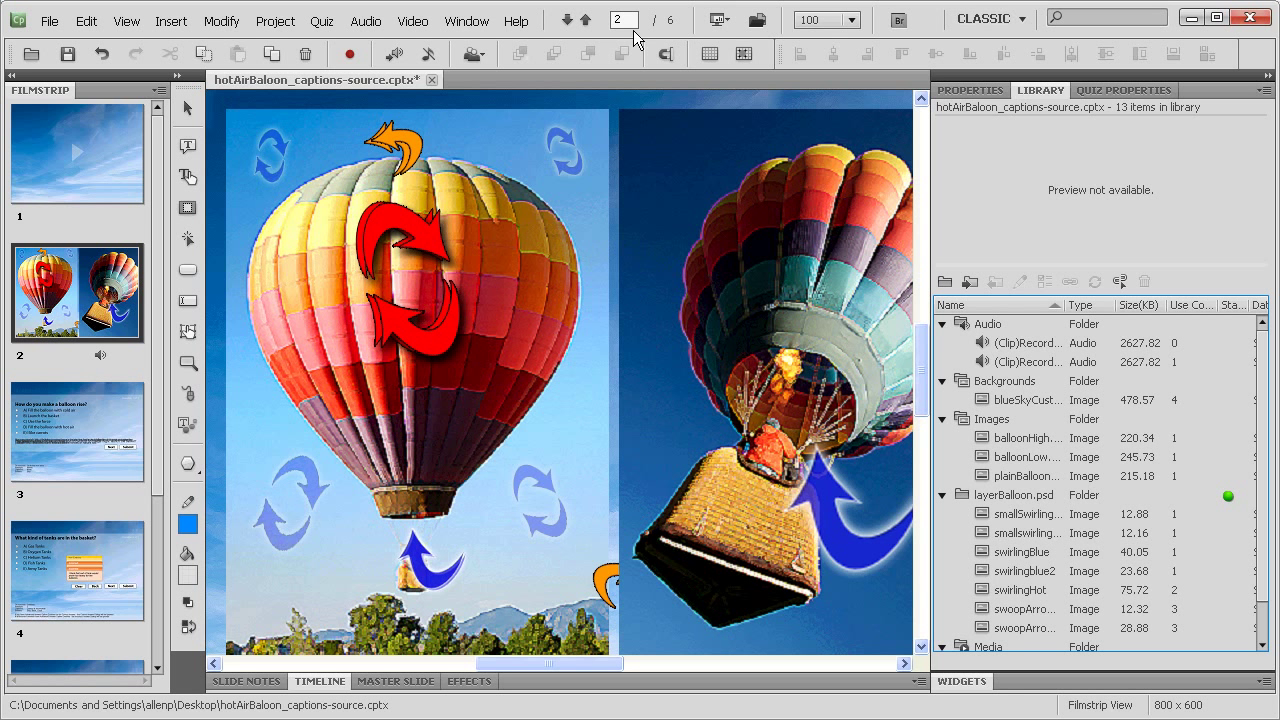
# Preview the entire project, play it through slide 2, and close the preview.
pyautogui.click(729, 30)
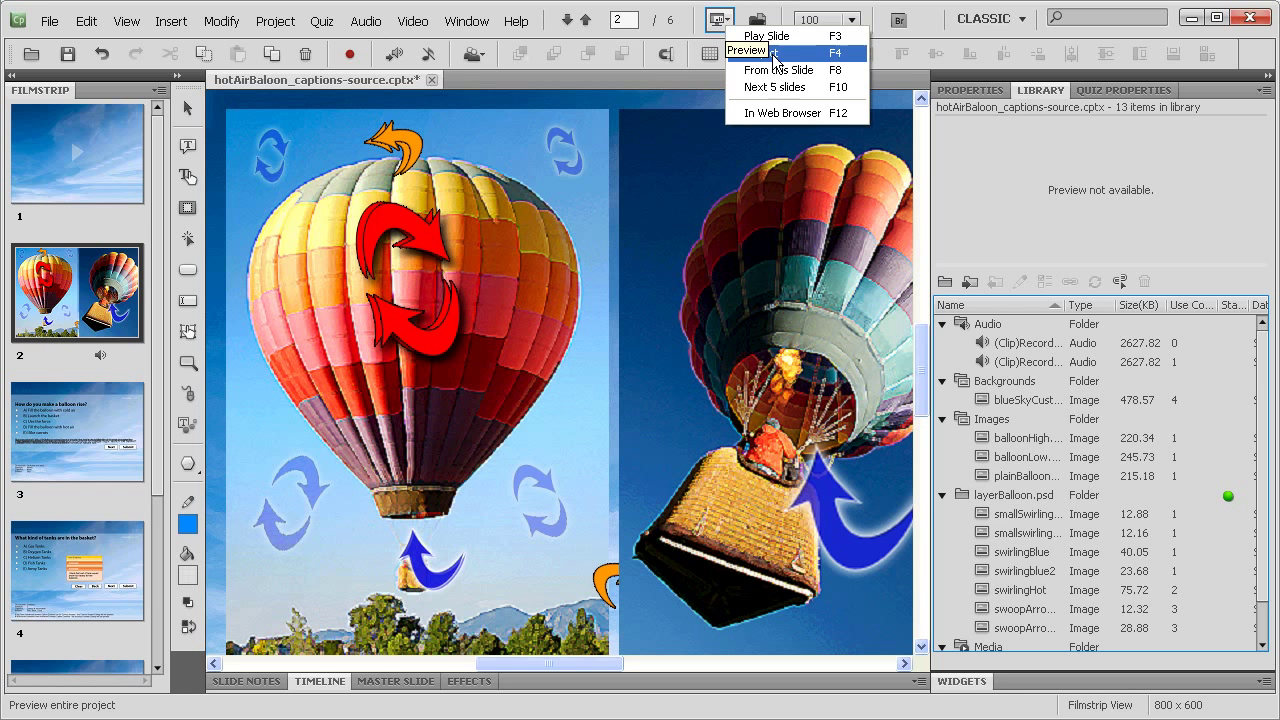
pyautogui.click(778, 54)
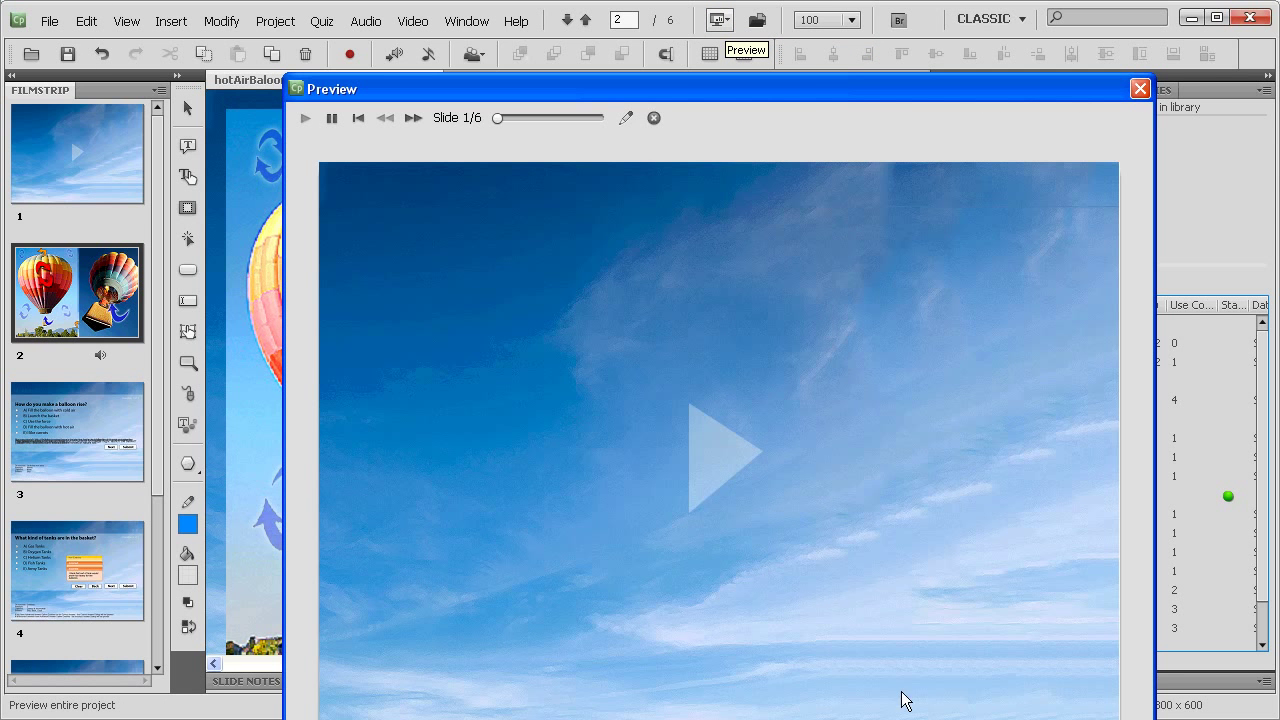
pyautogui.moveTo(743, 94); pyautogui.dragTo(660, 10)
pyautogui.click(625, 359)
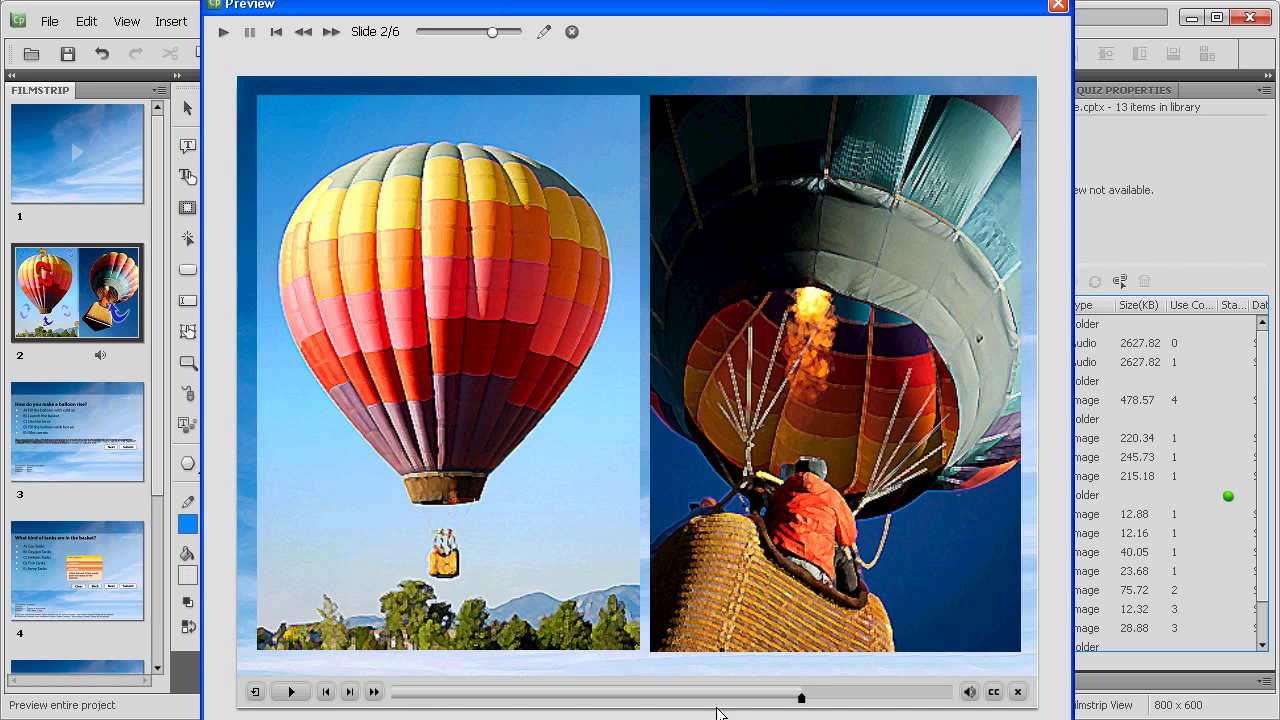
pyautogui.click(1058, 8)
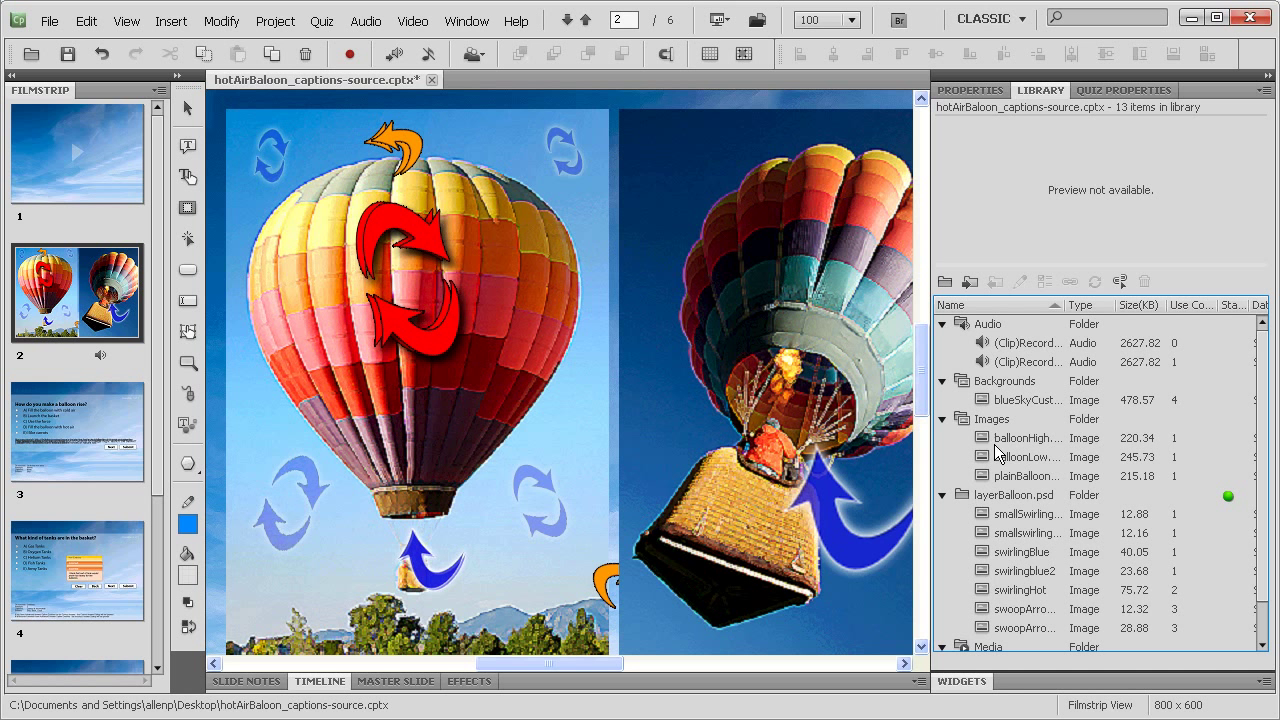
# Collapse the Images folder in the library and open the source file of layerBalloon.psd for editing in Photoshop.
pyautogui.click(943, 420)
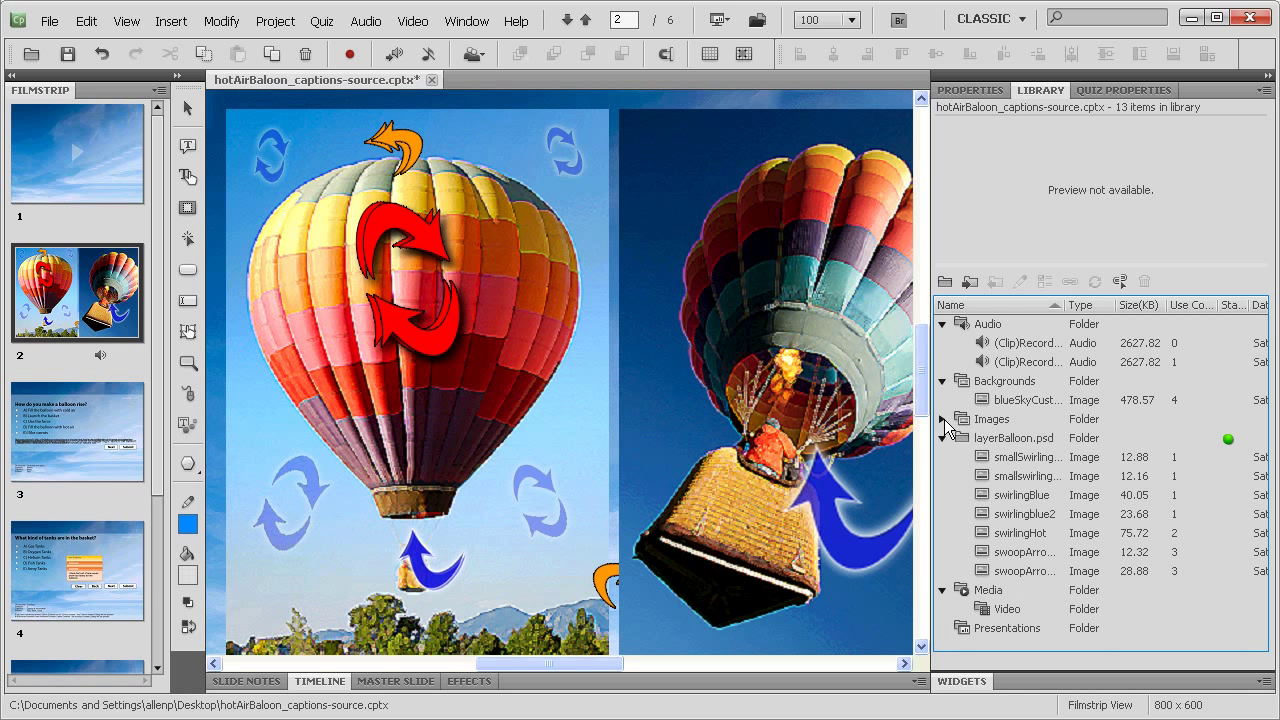
pyautogui.click(998, 442)
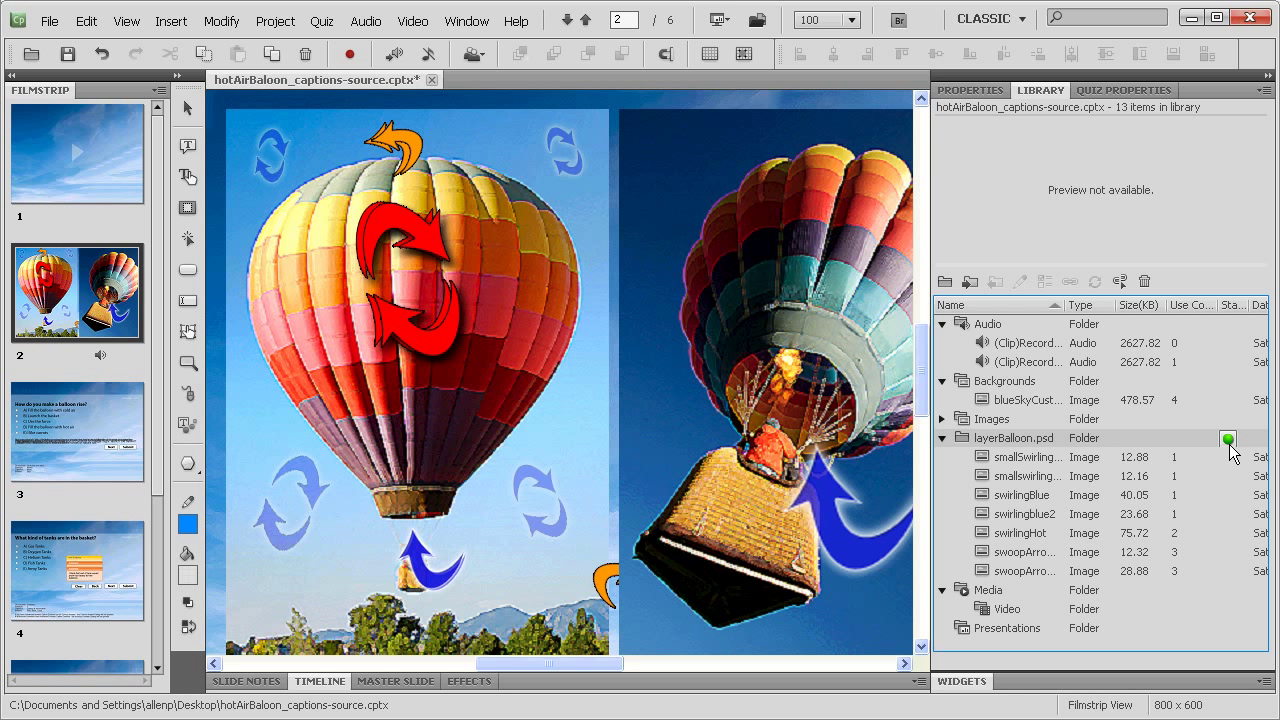
pyautogui.moveTo(1230, 452)
pyautogui.rightClick(1010, 446)
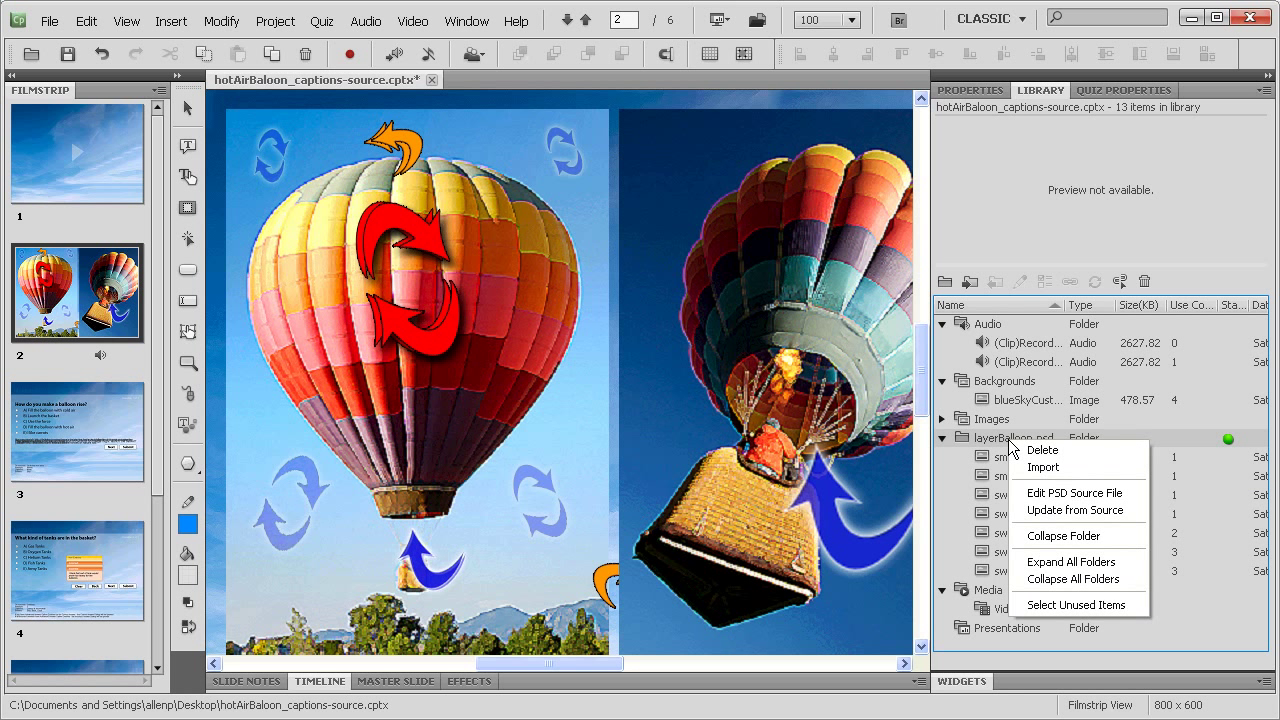
pyautogui.click(1068, 494)
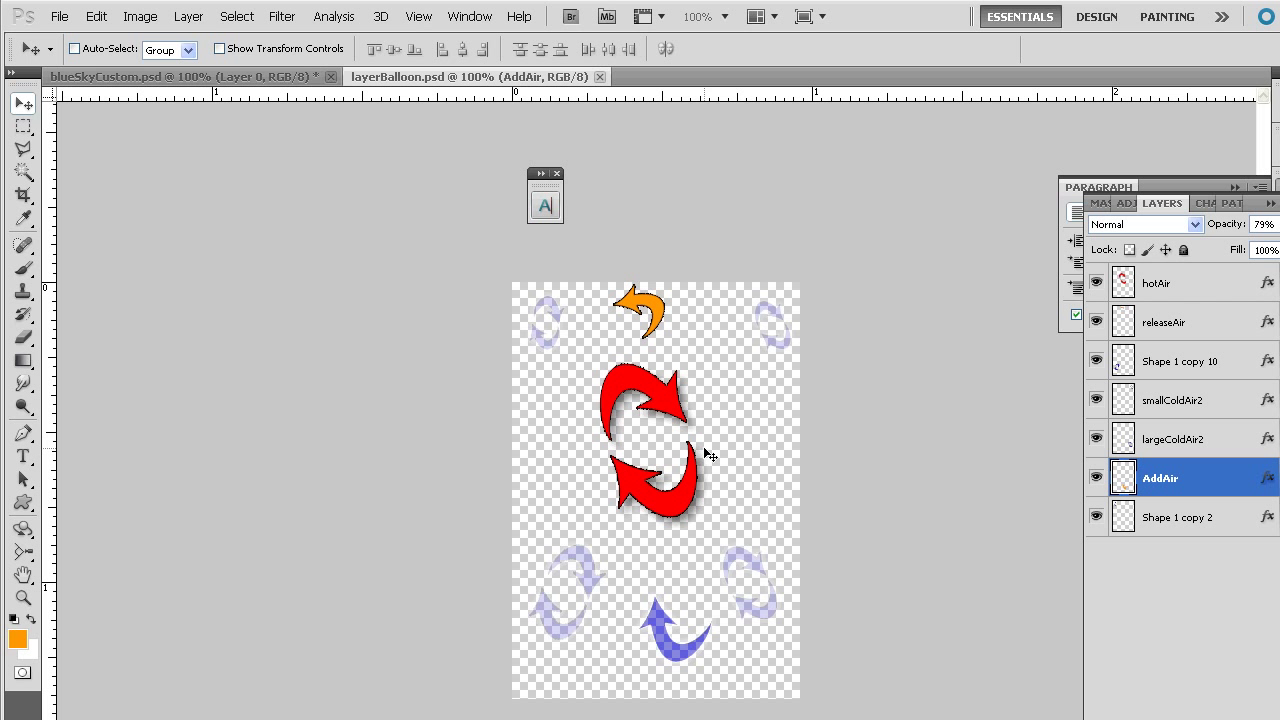
# Reduce the opacity of the hotAir layer to 74% in its blending options.
pyautogui.click(1174, 290)
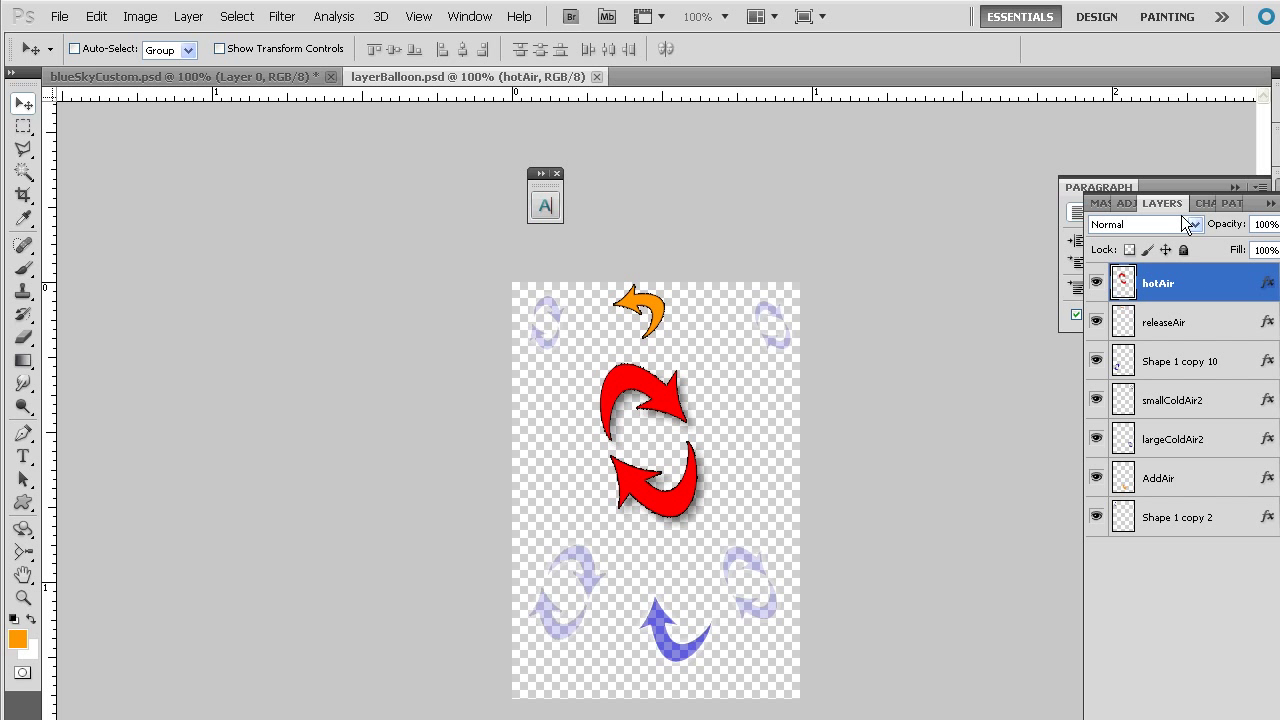
pyautogui.doubleClick(1206, 289)
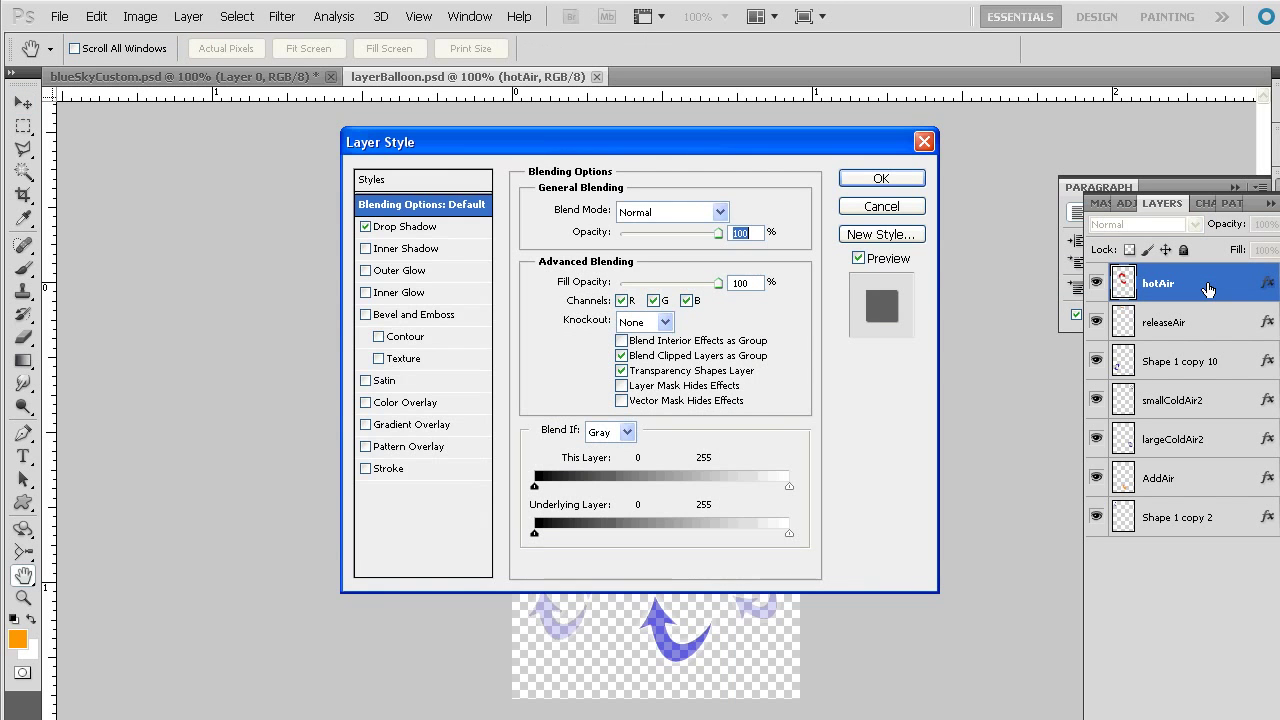
pyautogui.moveTo(793, 138); pyautogui.dragTo(1182, 172)
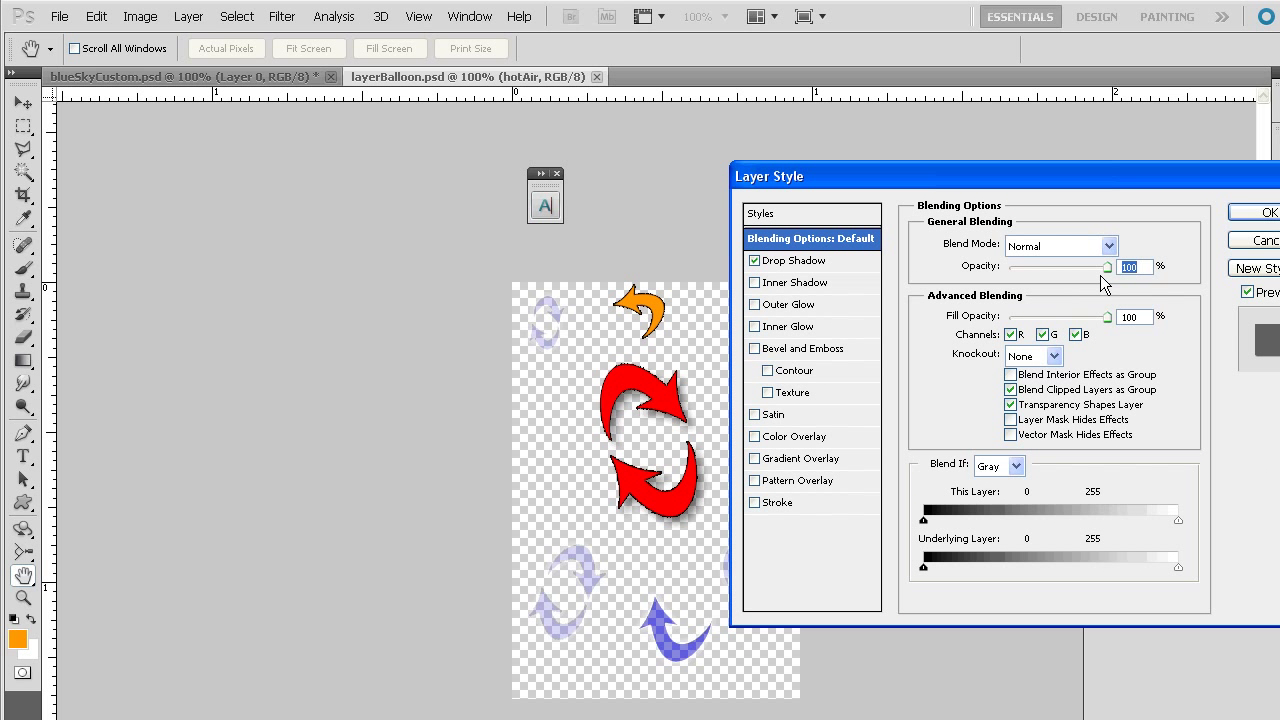
pyautogui.moveTo(1108, 275); pyautogui.dragTo(1086, 272)
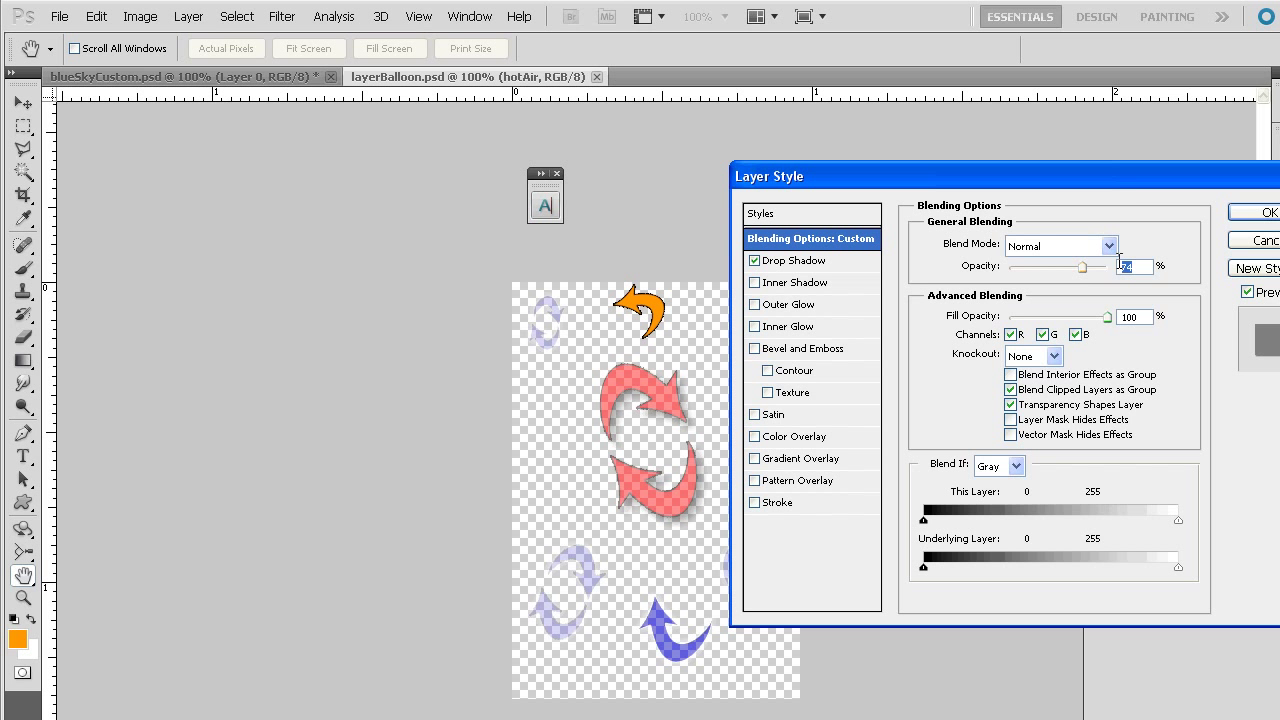
pyautogui.click(1246, 213)
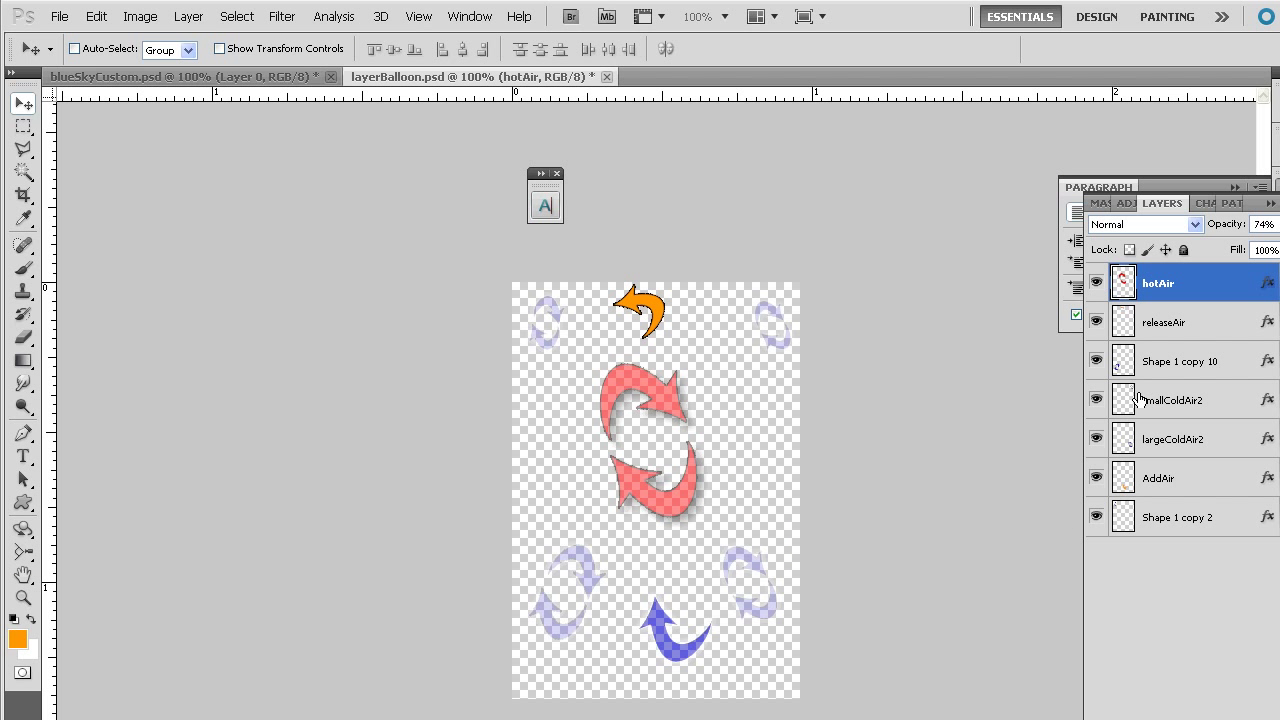
# Reduce the opacity of the releaseAir layer to 72% in its blending options.
pyautogui.doubleClick(1178, 337)
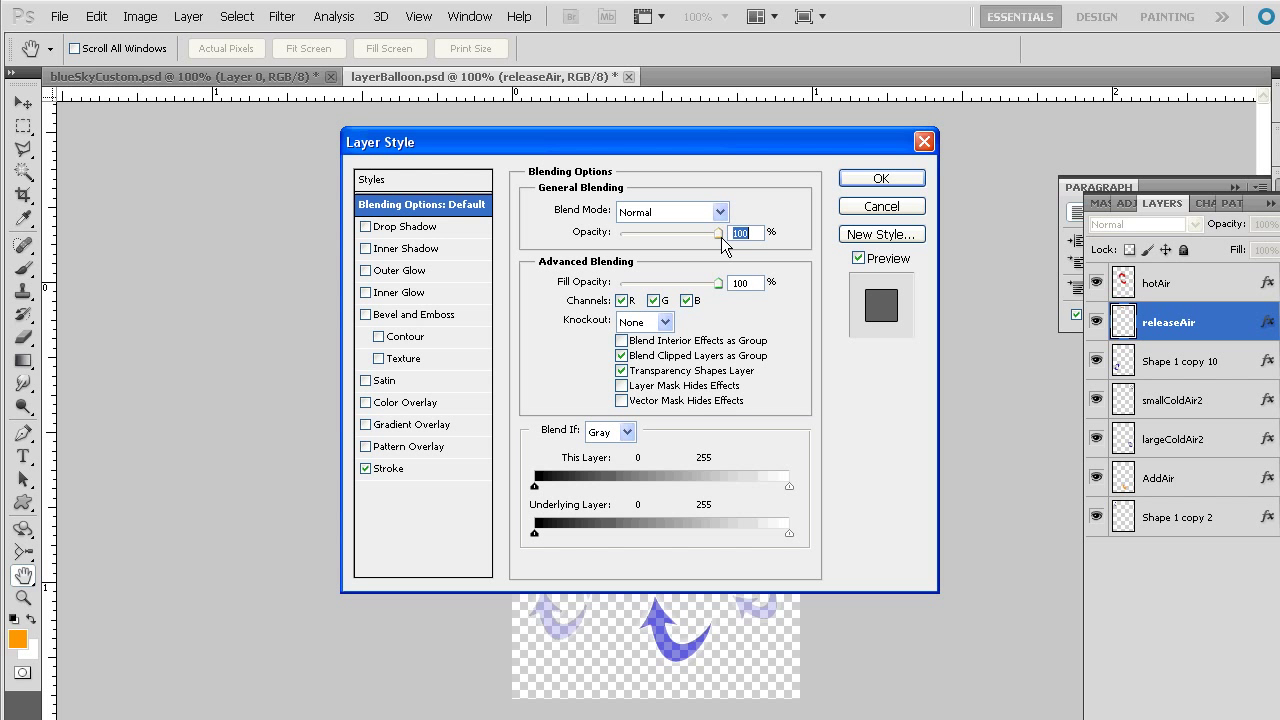
pyautogui.moveTo(688, 236); pyautogui.dragTo(691, 236)
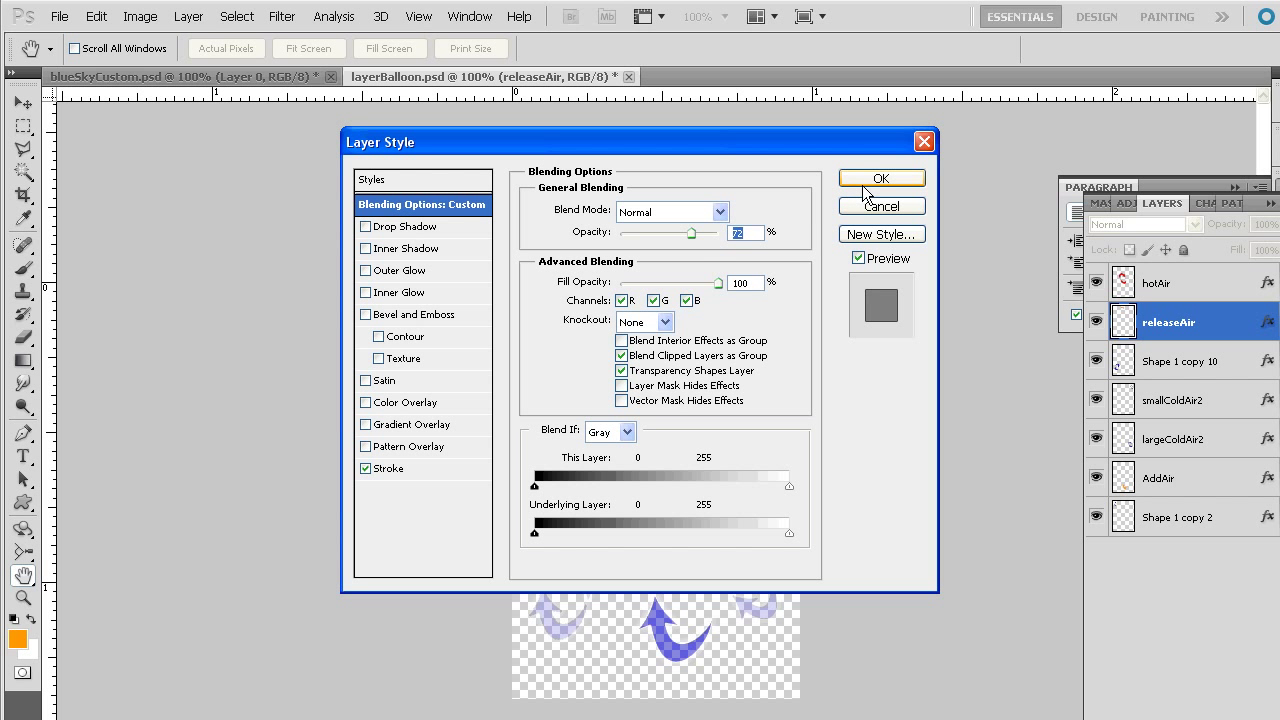
pyautogui.click(862, 185)
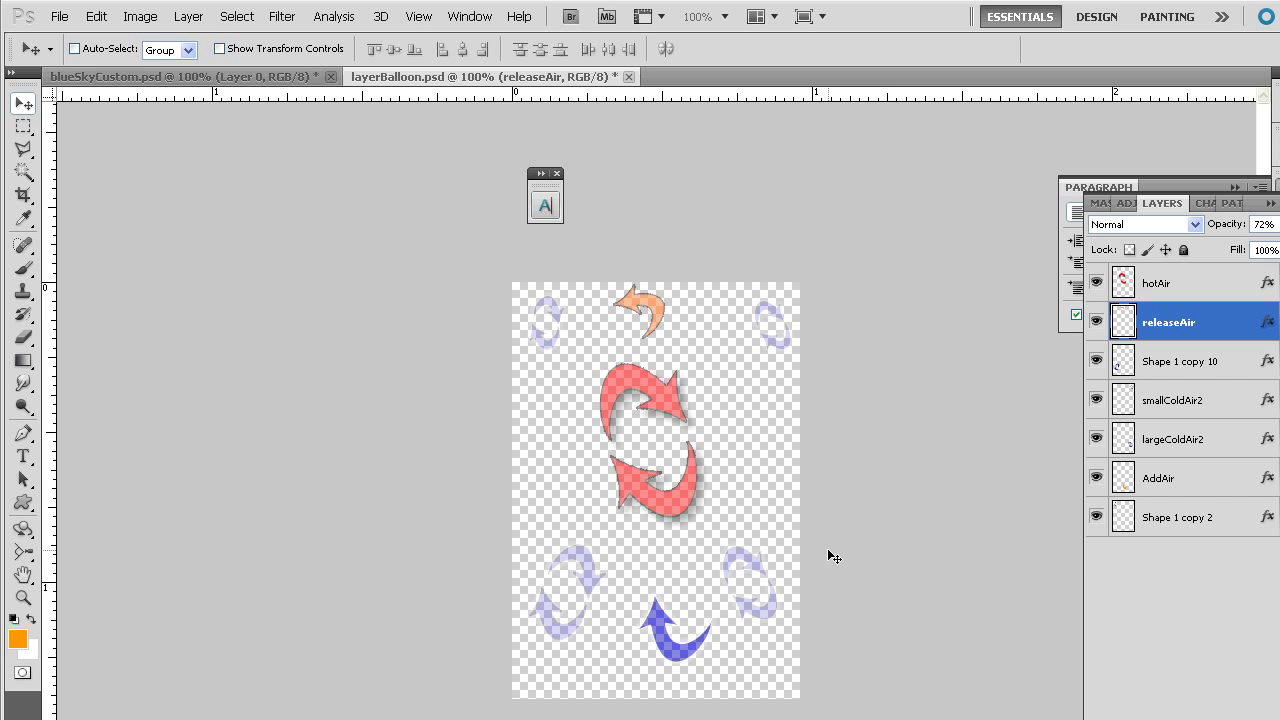
# Save layerBalloon.psd and switch back to the Captivate project.
pyautogui.click(60, 17)
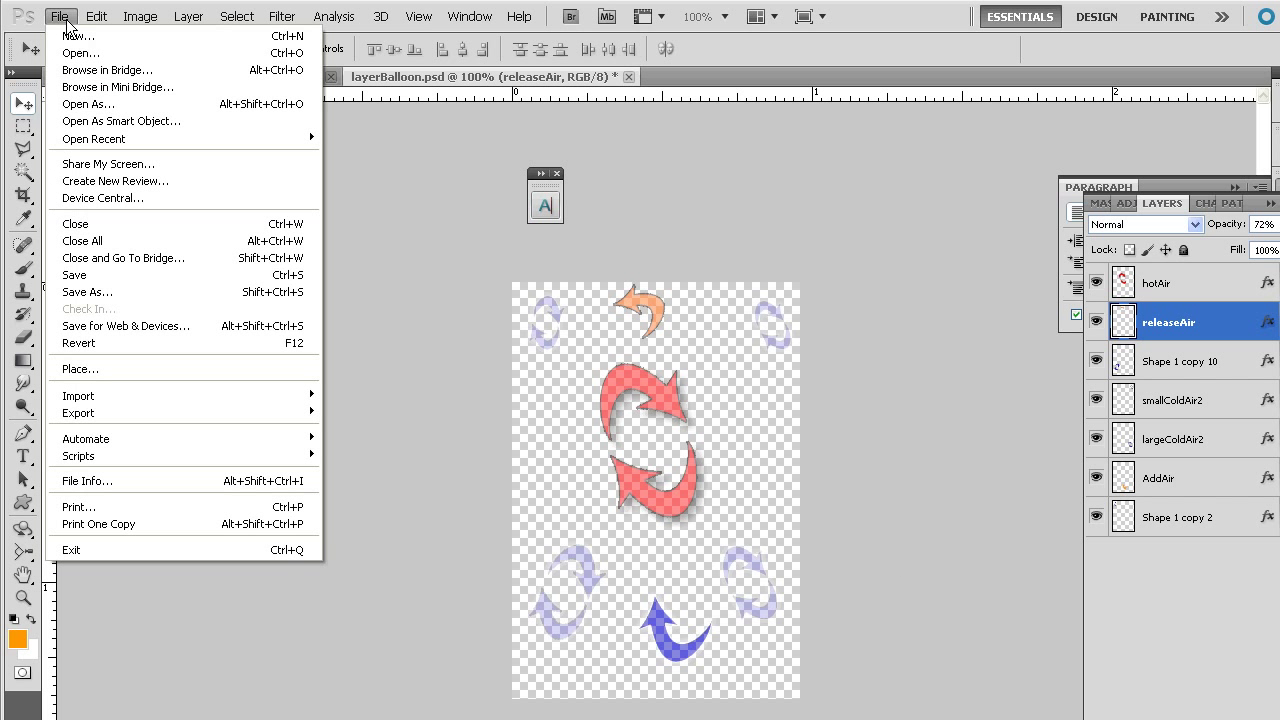
pyautogui.click(122, 277)
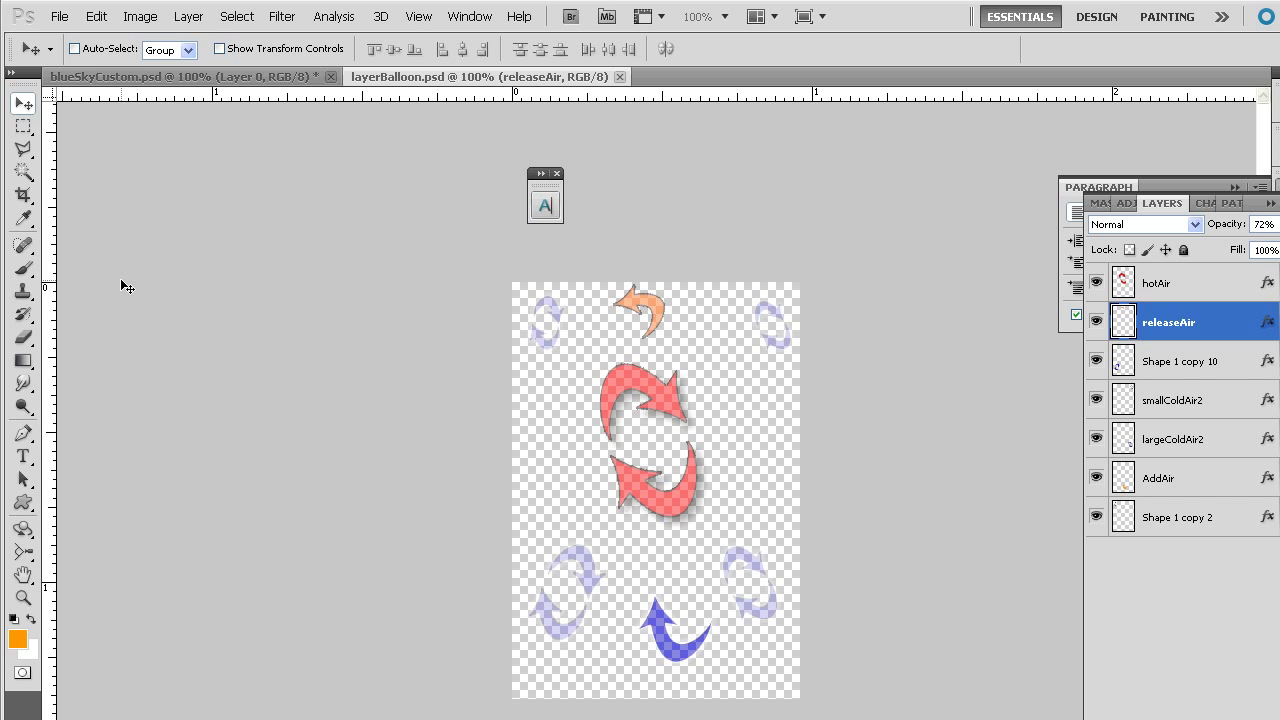
pyautogui.hotkey('alt', 'Tab')
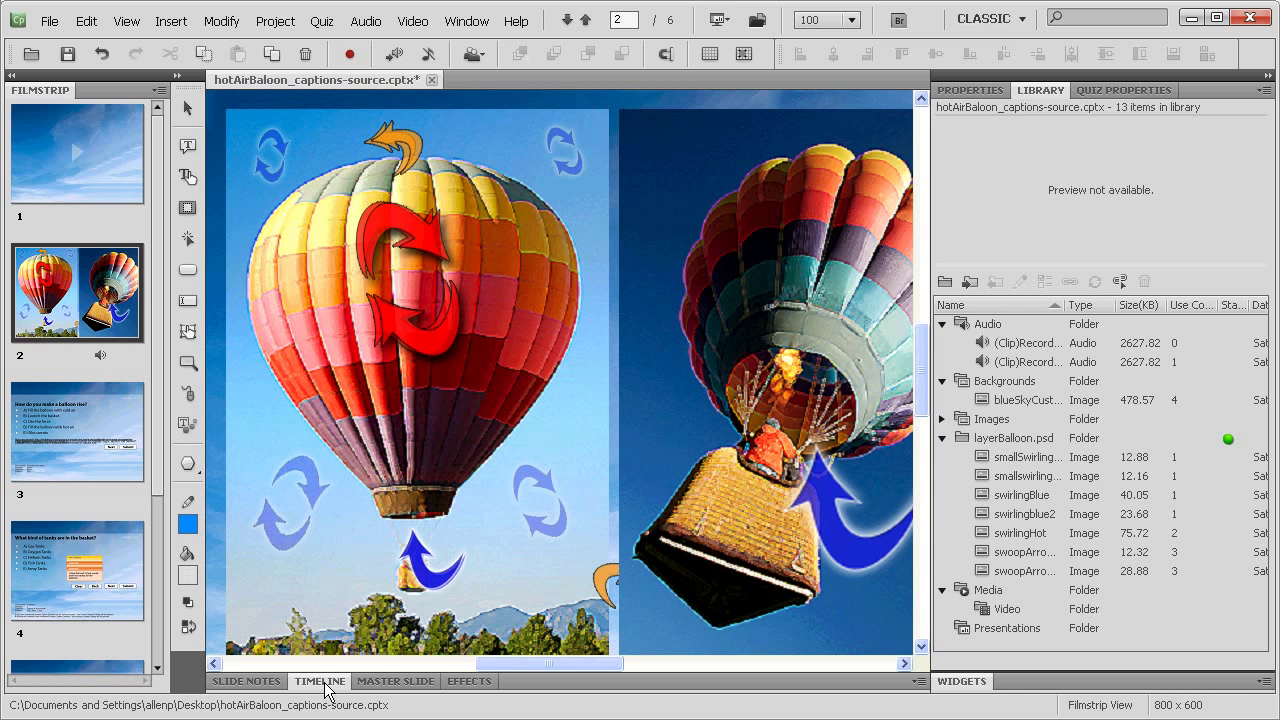
# Show the effects applied to the small blue swirl above the balloon's left side and delete its Rotate effect.
pyautogui.click(465, 682)
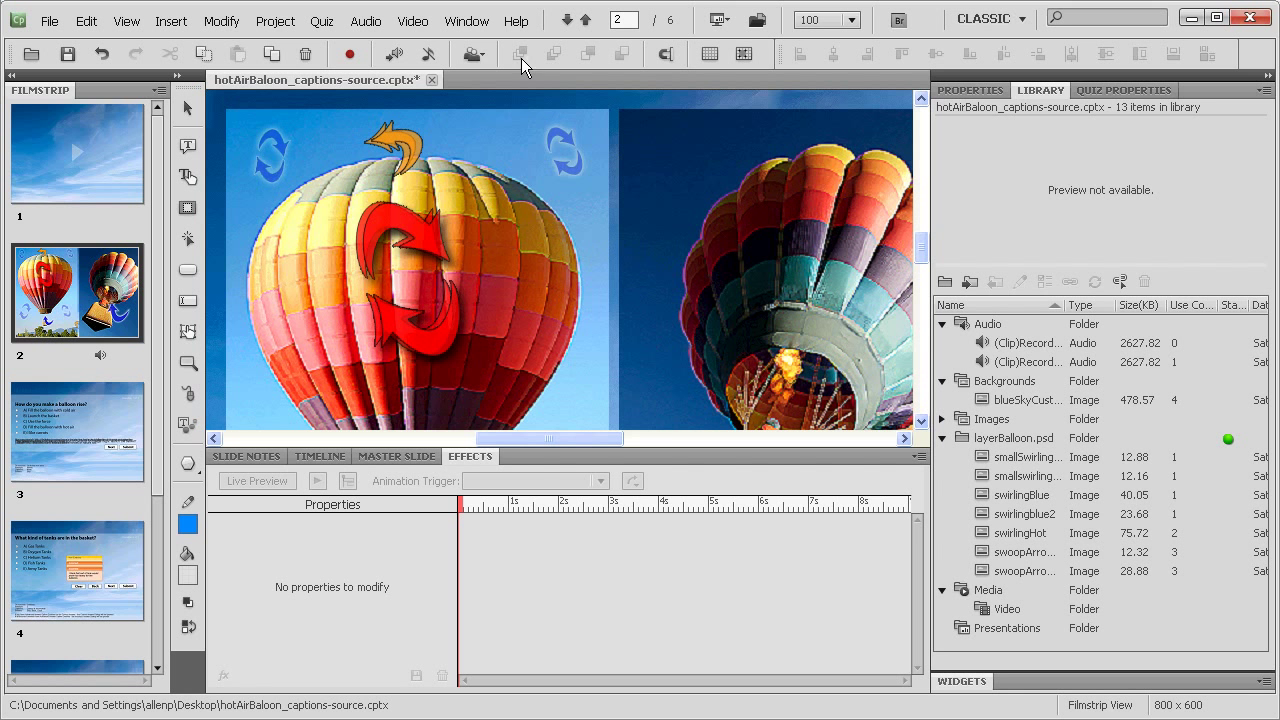
pyautogui.click(470, 21)
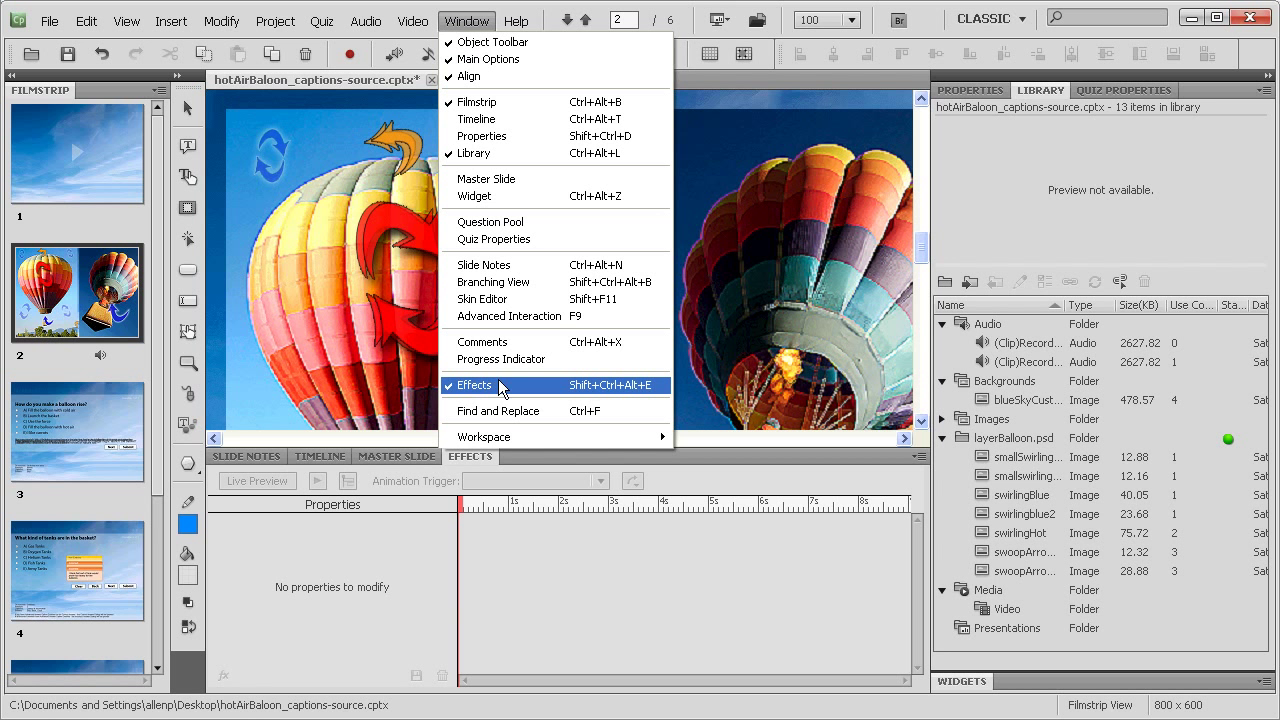
pyautogui.click(557, 575)
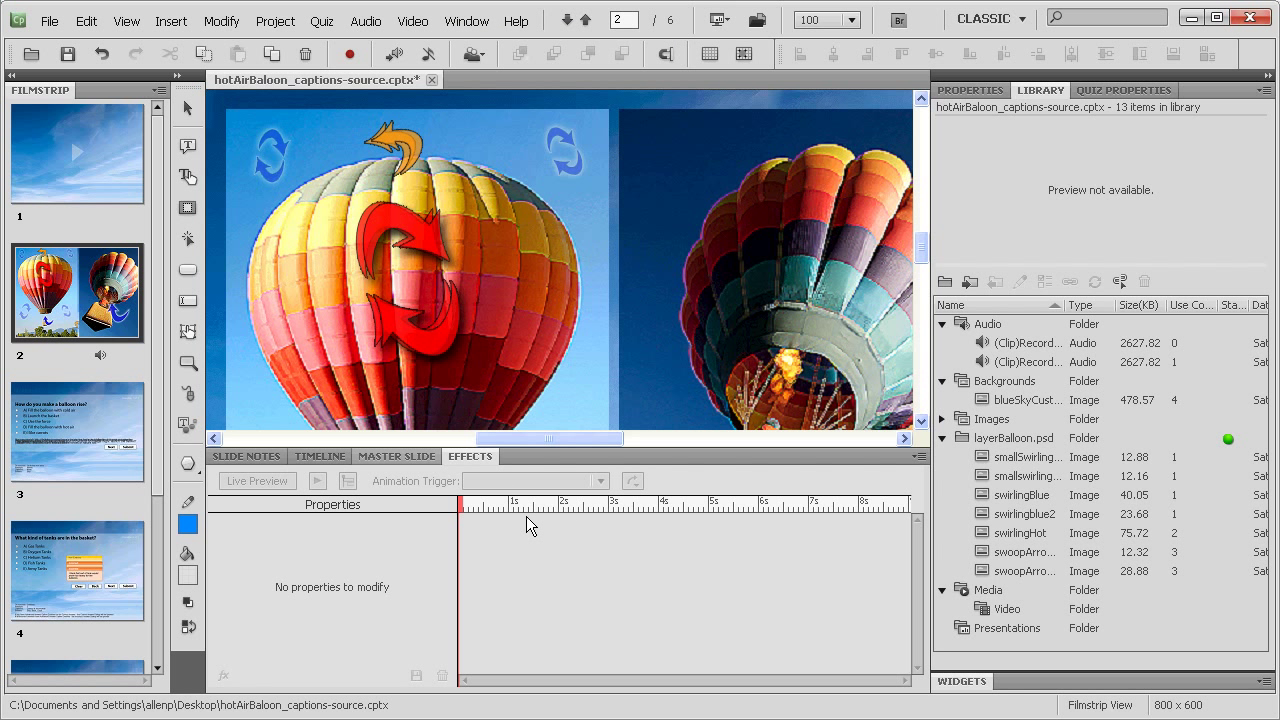
pyautogui.click(270, 157)
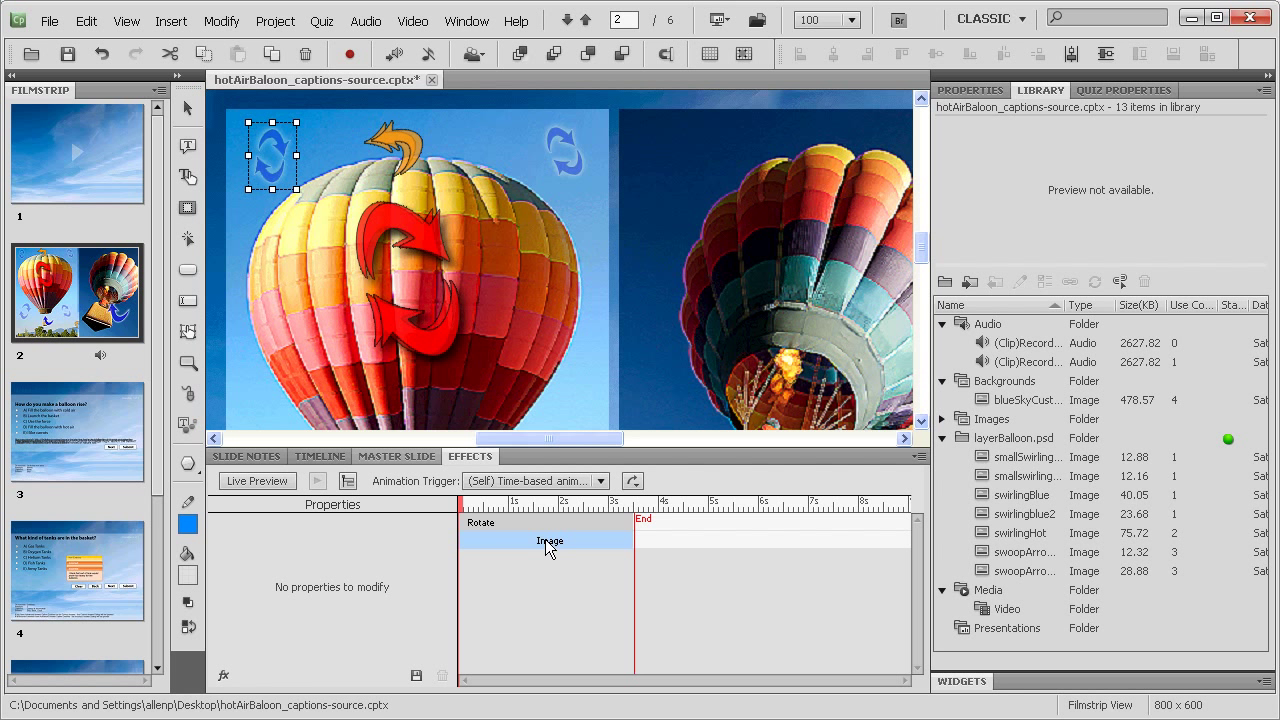
pyautogui.click(514, 522)
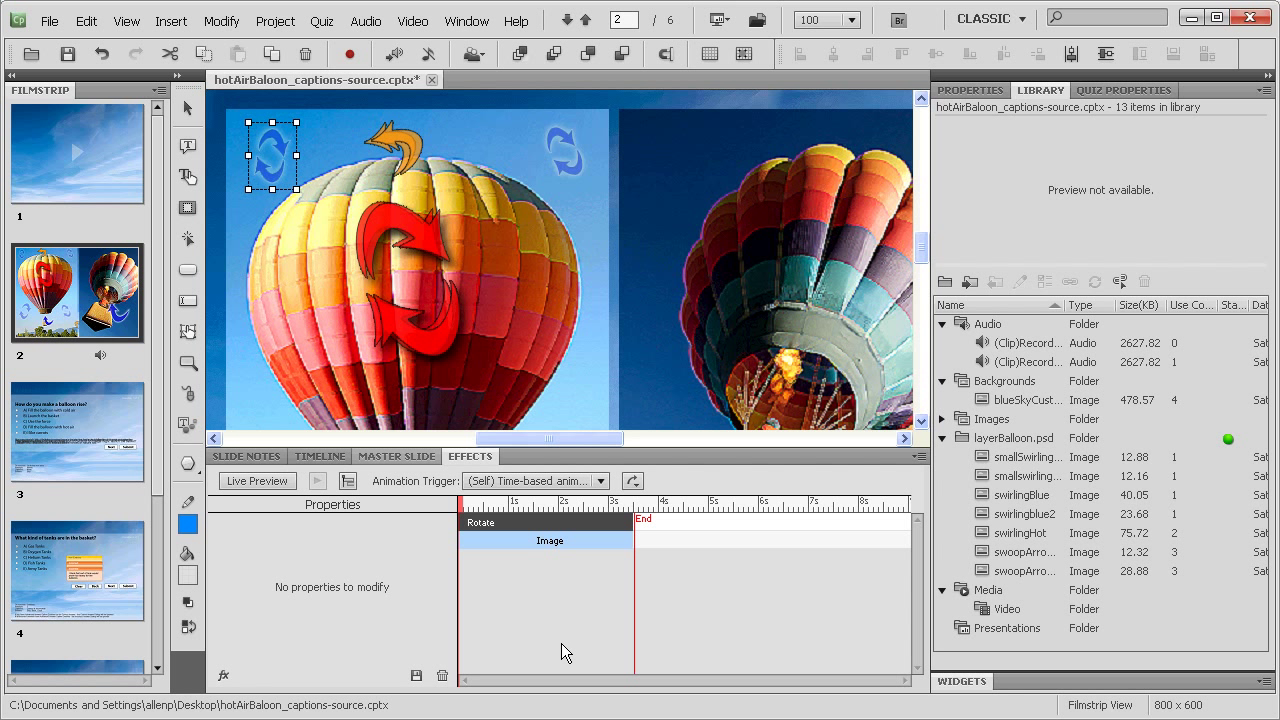
pyautogui.press('Delete')
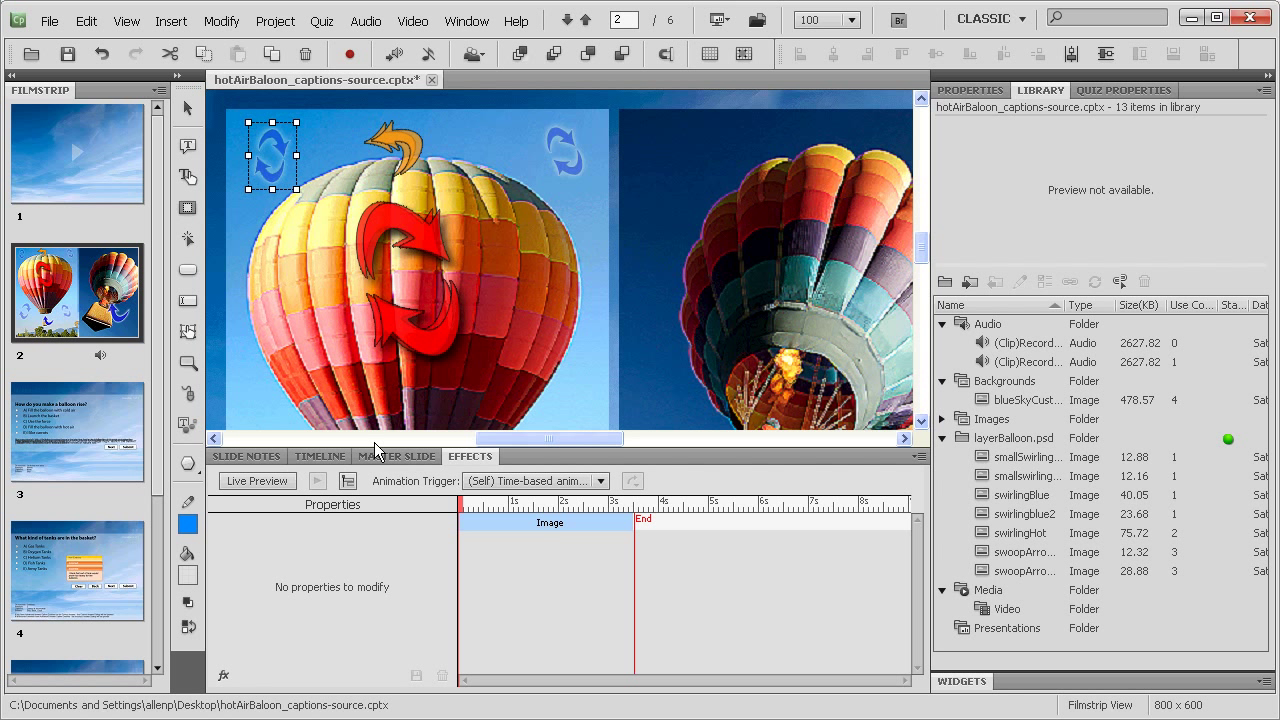
# Apply the Rotate emphasis effect to the selected blue swirl and extend it to the end of the image's duration.
pyautogui.click(229, 678)
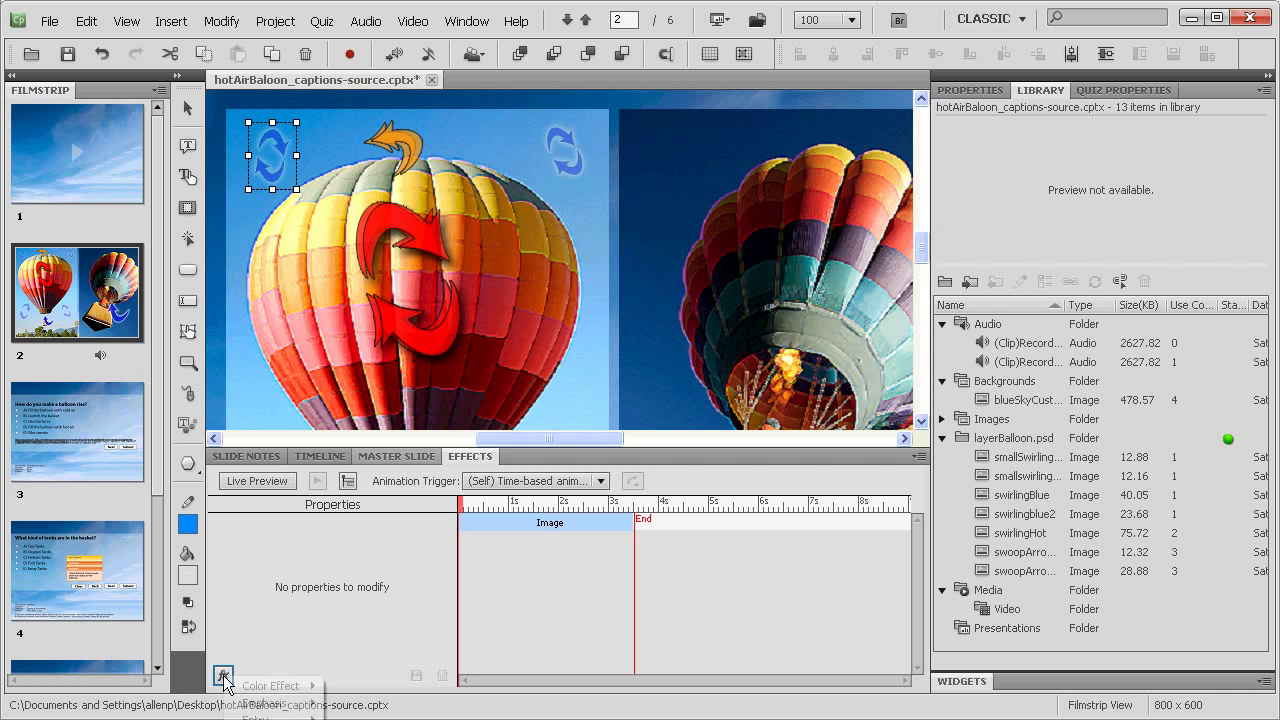
pyautogui.moveTo(293, 710)
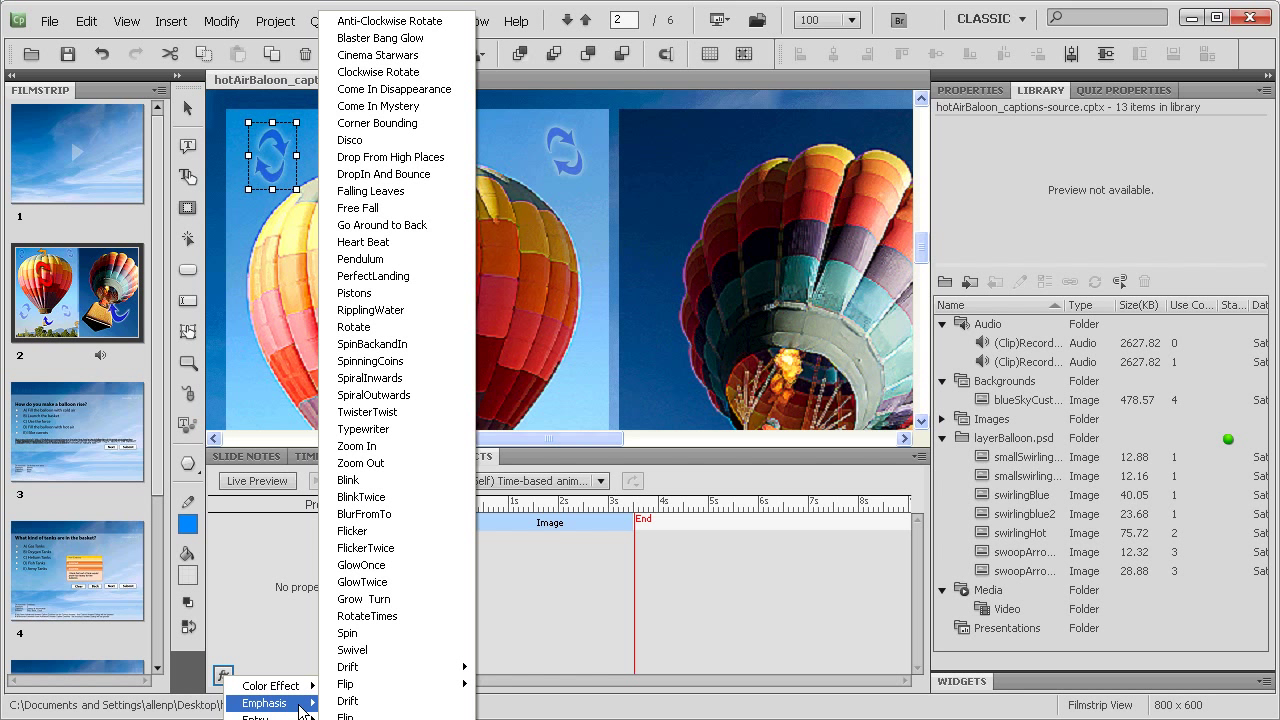
pyautogui.click(386, 330)
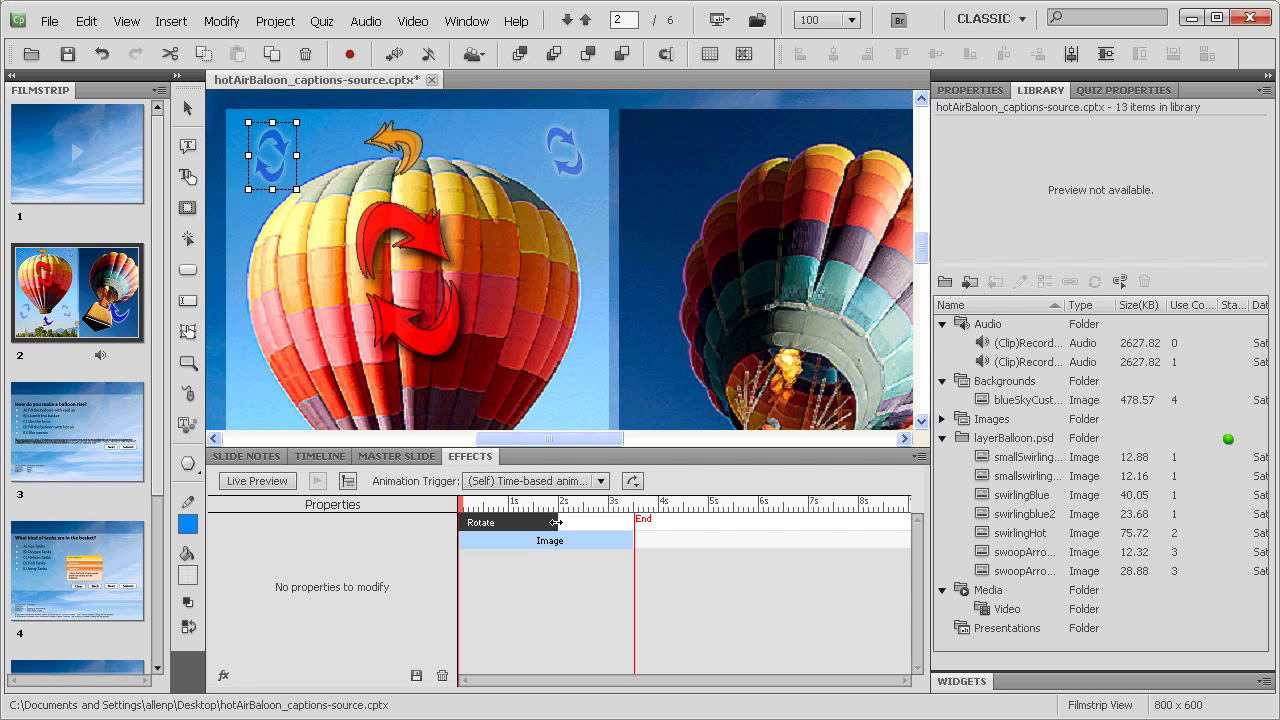
pyautogui.moveTo(557, 522); pyautogui.dragTo(634, 521)
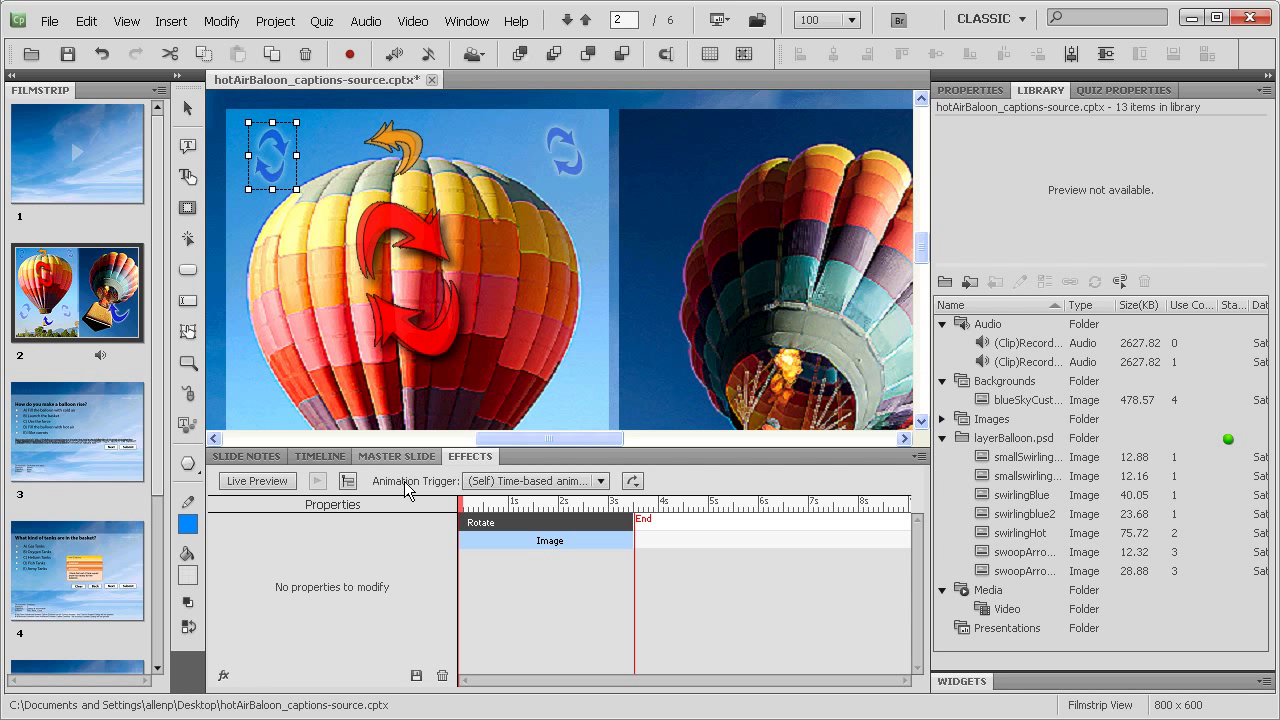
# Check which animation triggers are available for the swirl's Rotate effect.
pyautogui.click(600, 481)
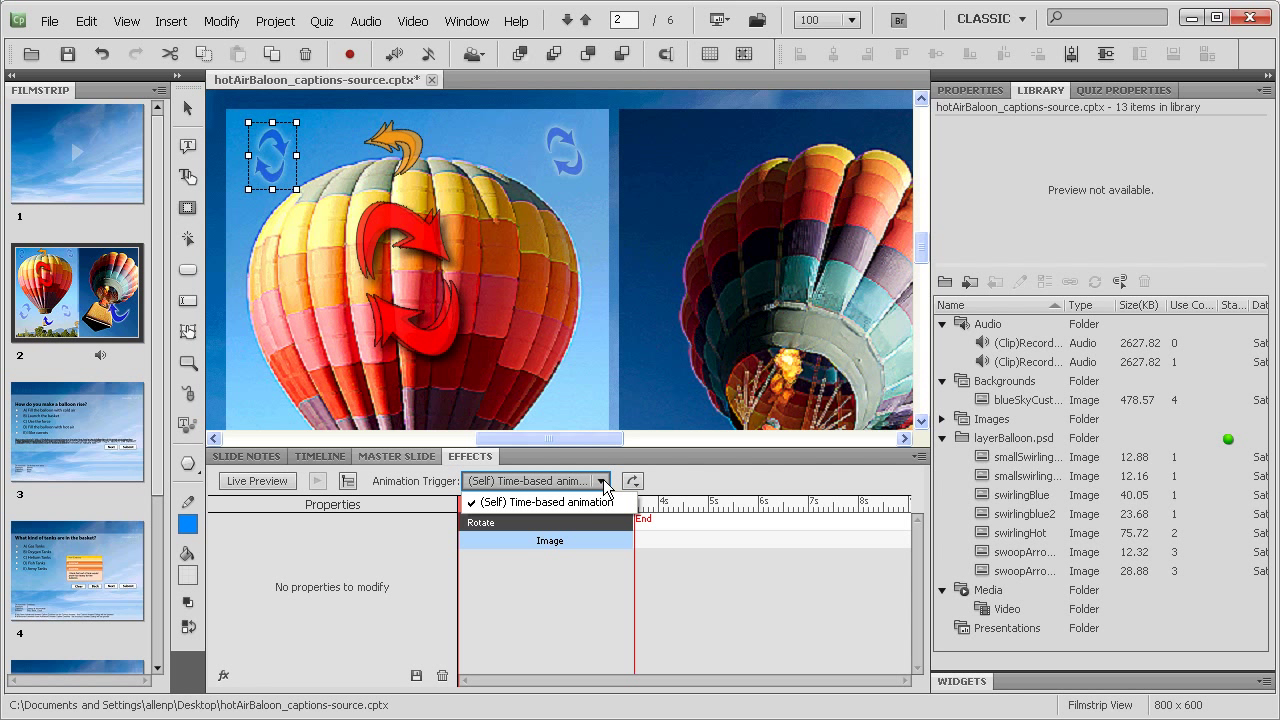
pyautogui.click(605, 483)
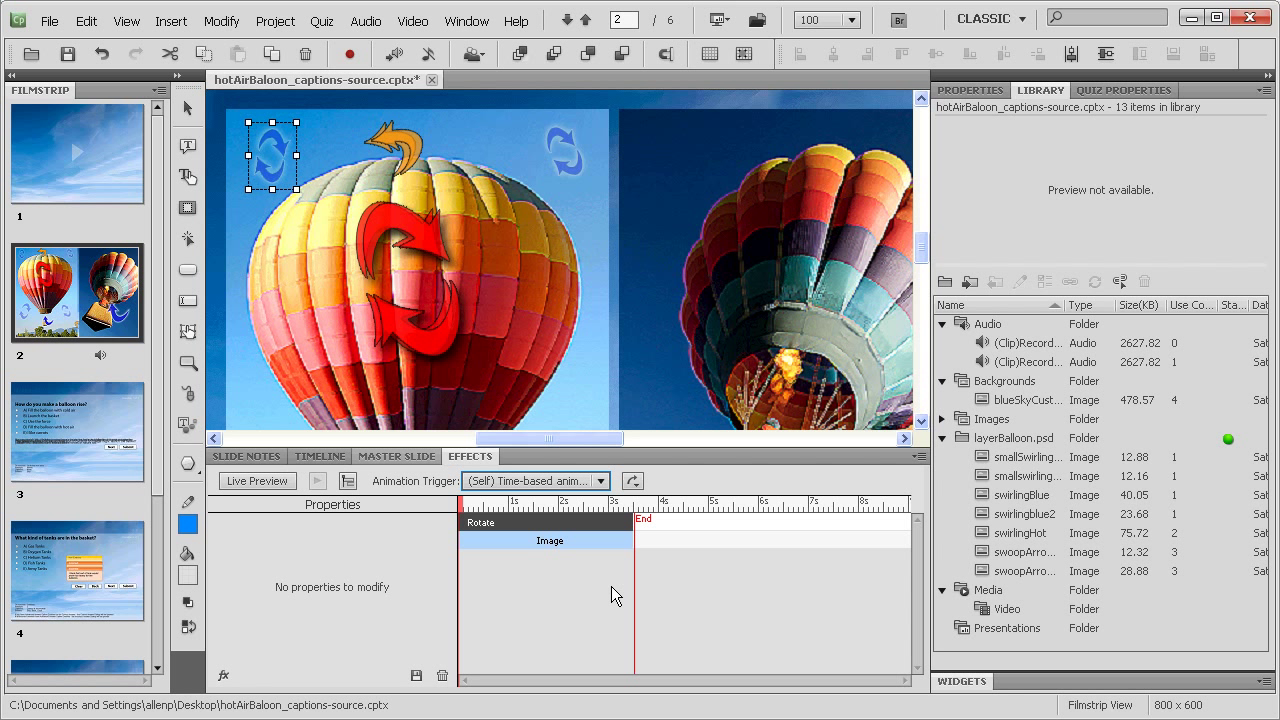
pyautogui.click(603, 481)
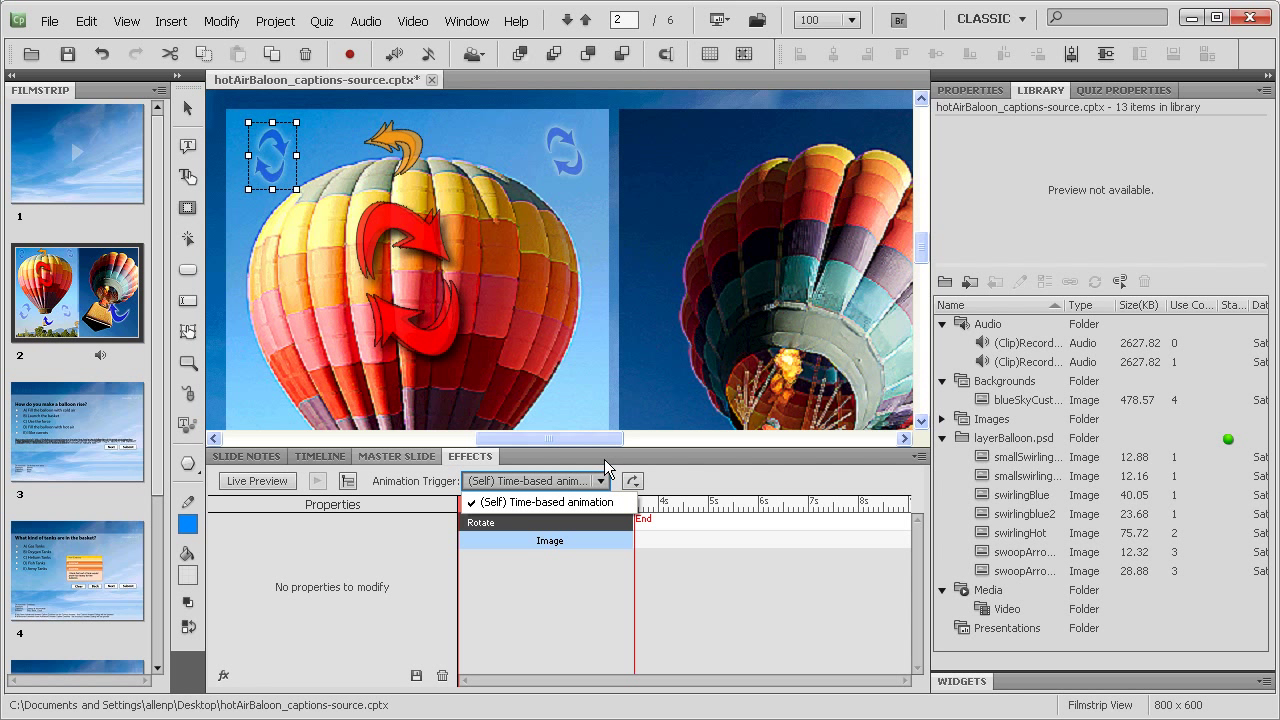
pyautogui.click(604, 459)
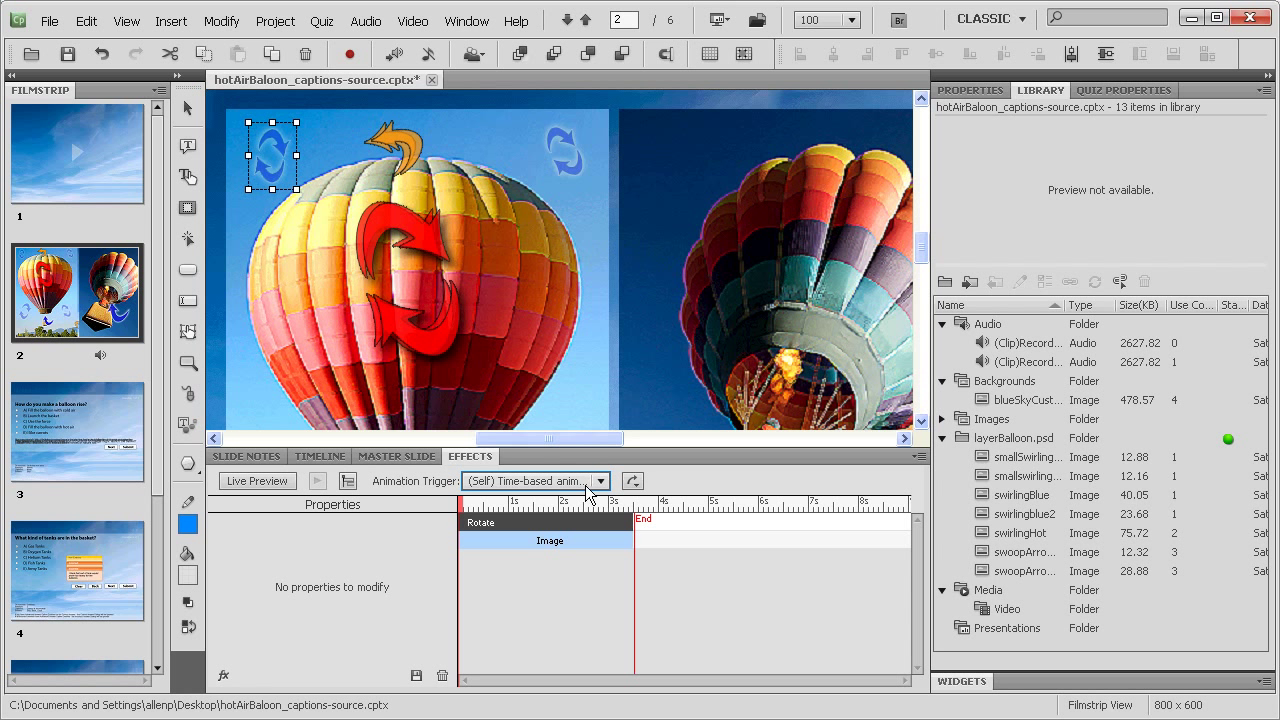
# Run a live preview of slide 2's effects, view the whole slide while it plays, and return to edit view.
pyautogui.click(276, 481)
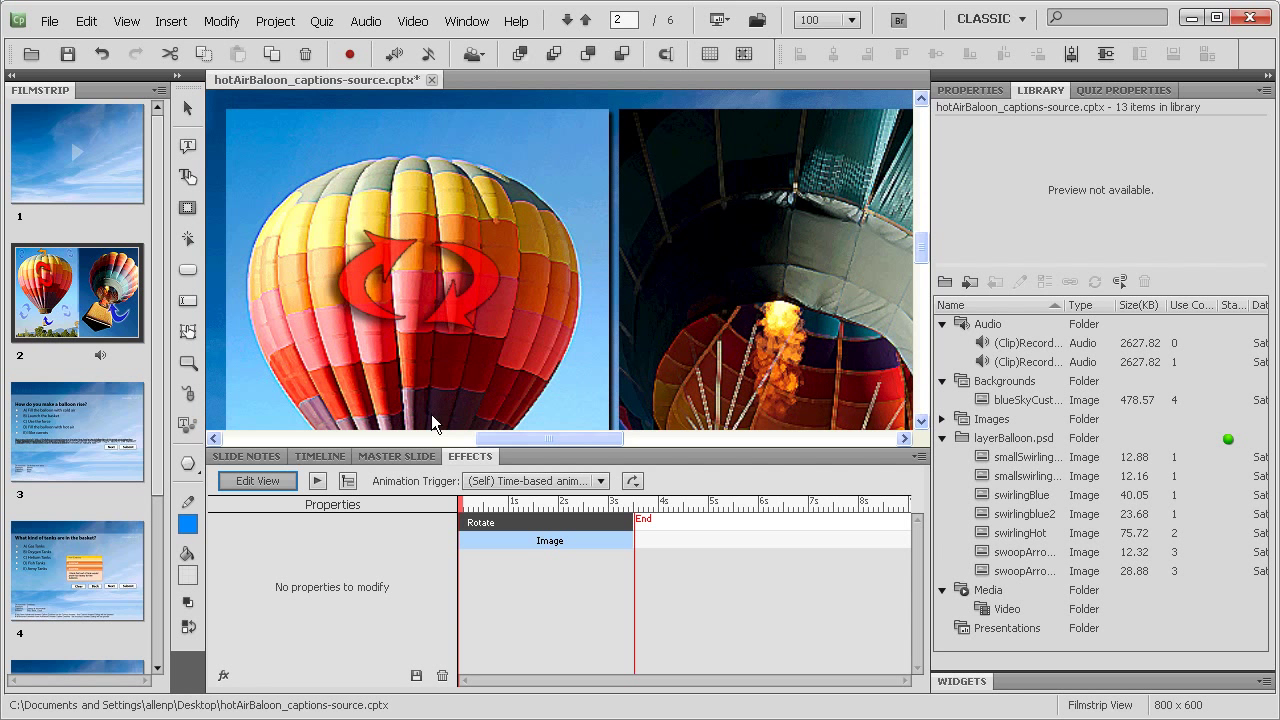
pyautogui.doubleClick(550, 454)
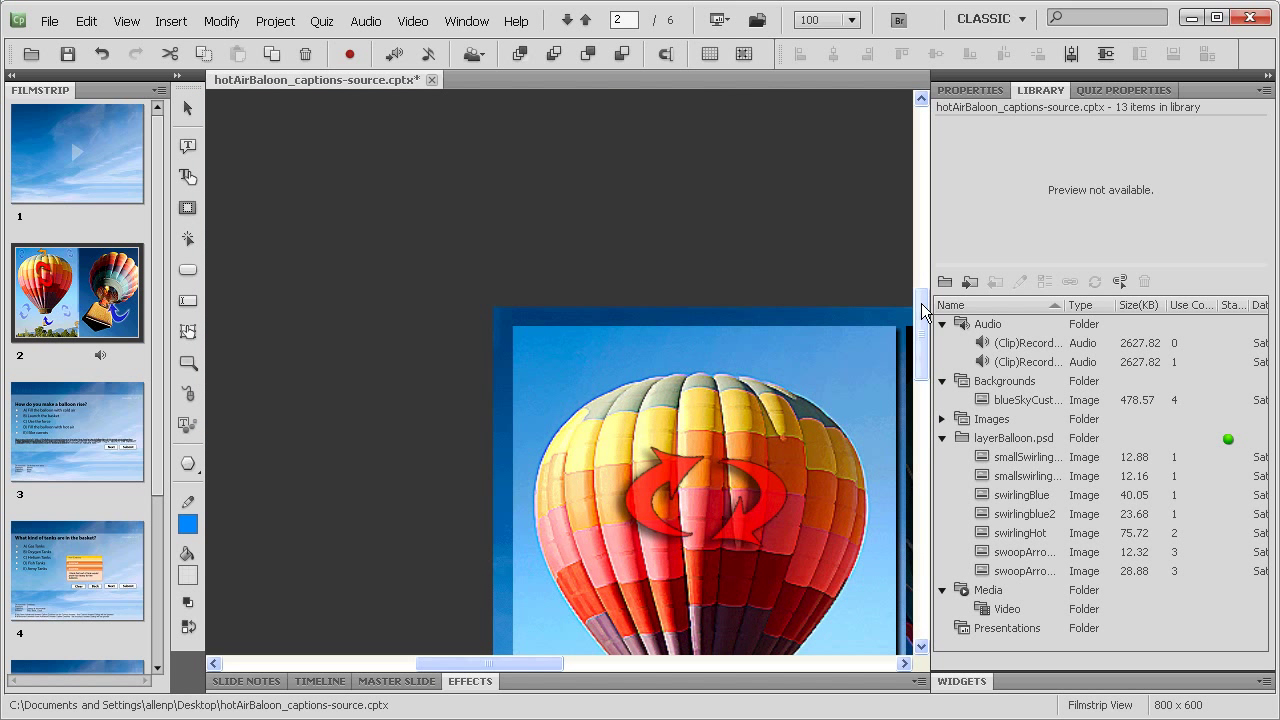
pyautogui.moveTo(921, 303); pyautogui.dragTo(938, 350)
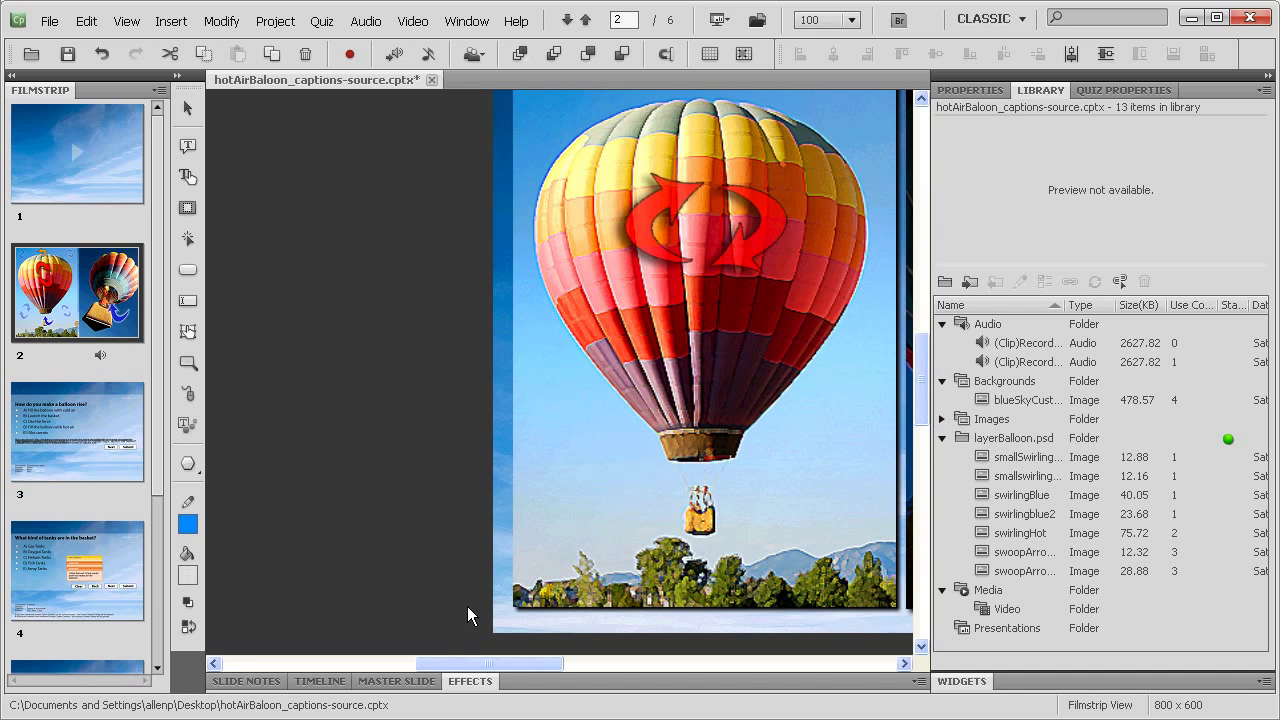
pyautogui.moveTo(470, 659); pyautogui.dragTo(509, 648)
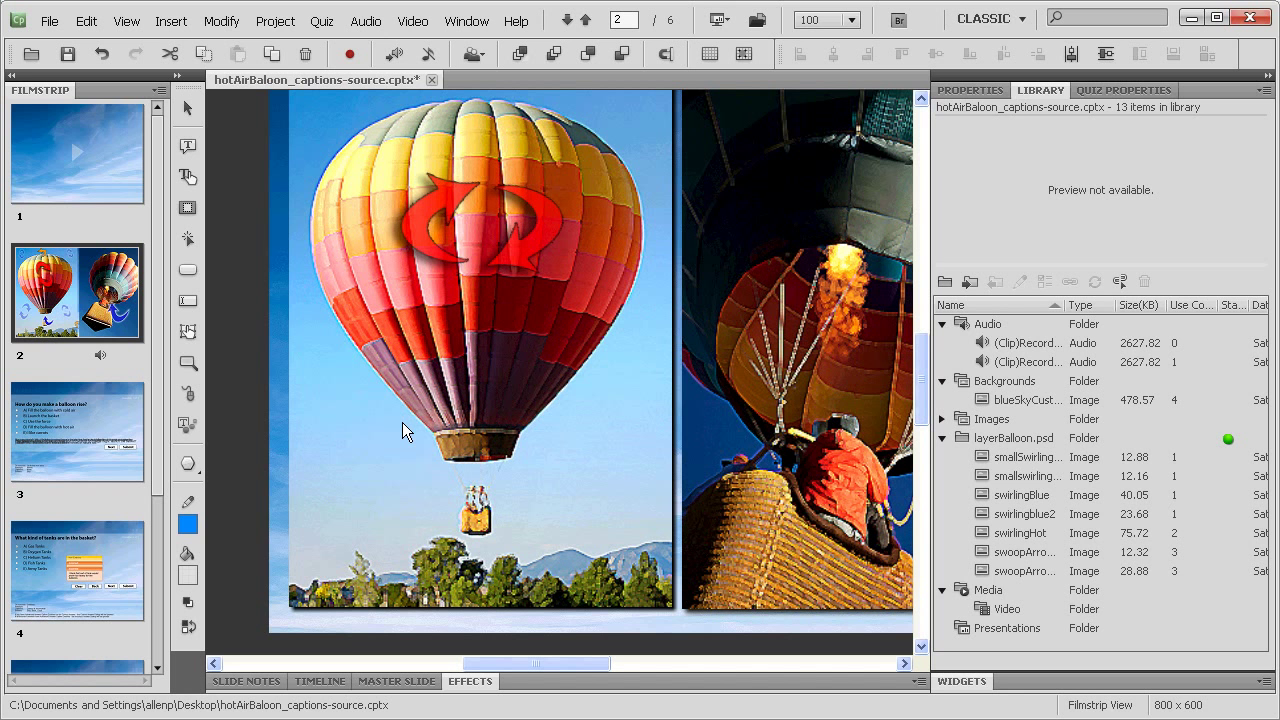
pyautogui.click(470, 681)
pyautogui.click(257, 481)
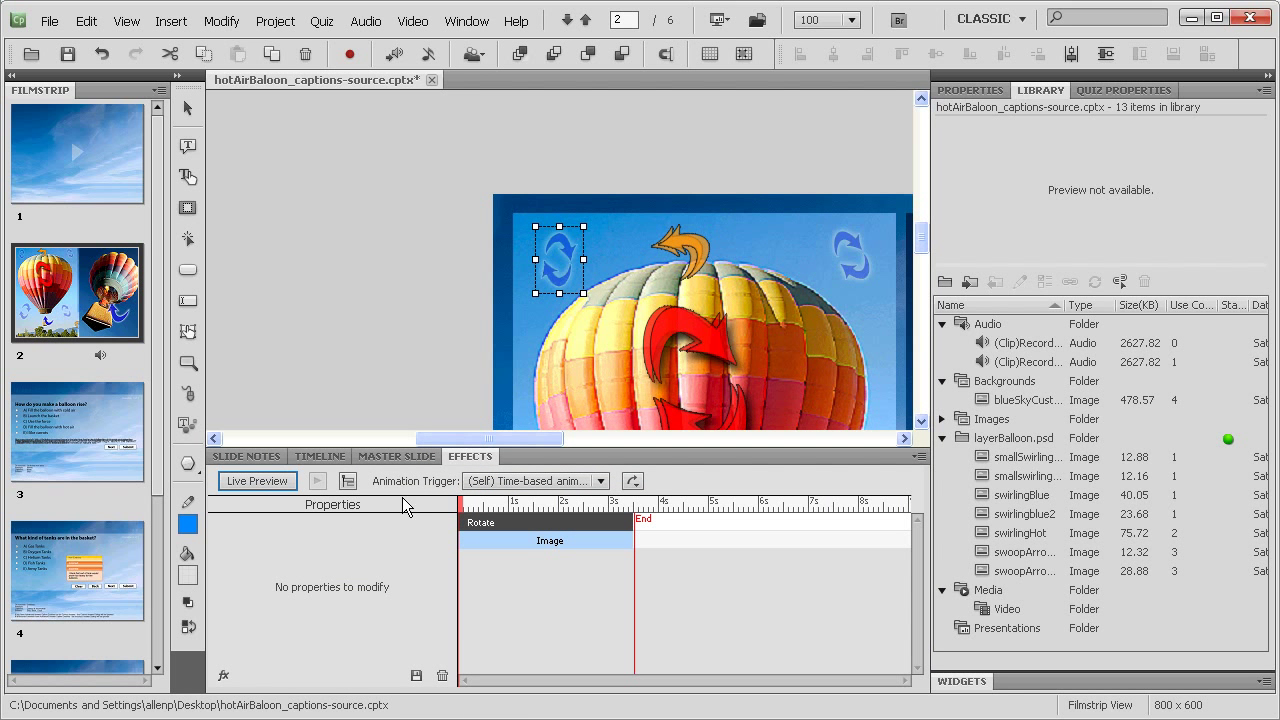
# Select the large red swirl on the balloon and inspect the properties and start point of its TintFromTo effect.
pyautogui.moveTo(921, 227); pyautogui.dragTo(925, 243)
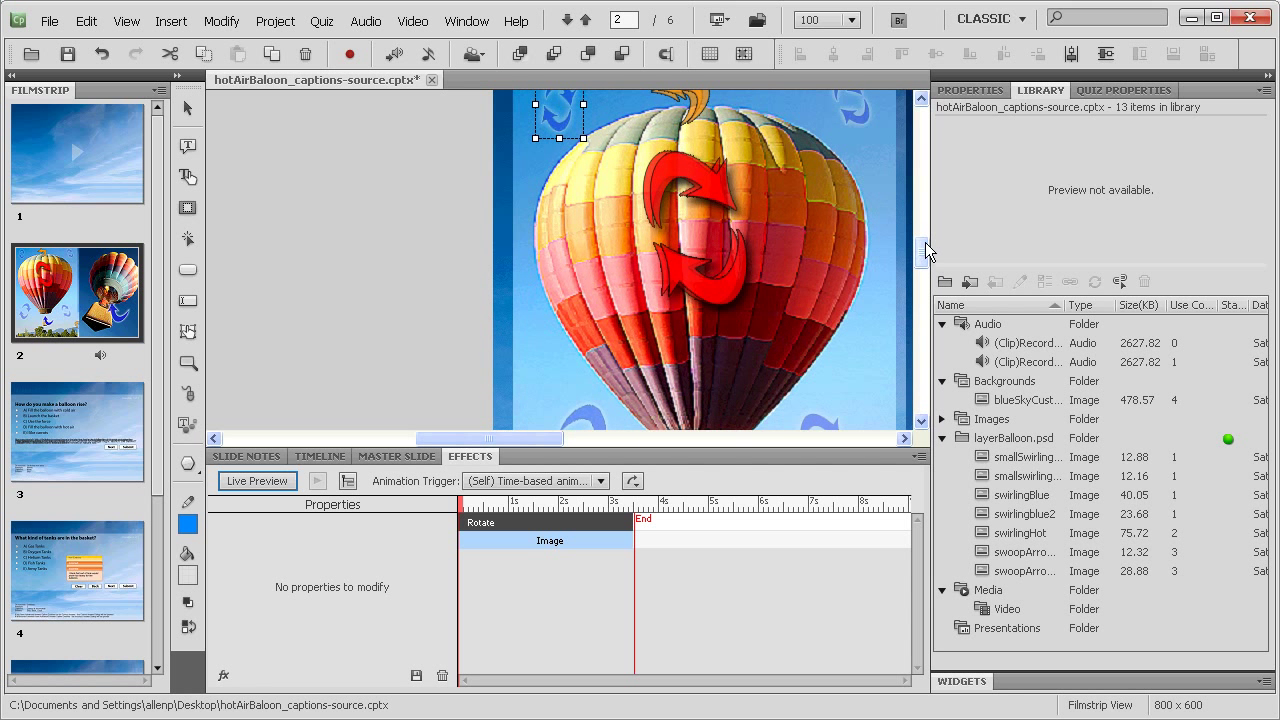
pyautogui.click(665, 285)
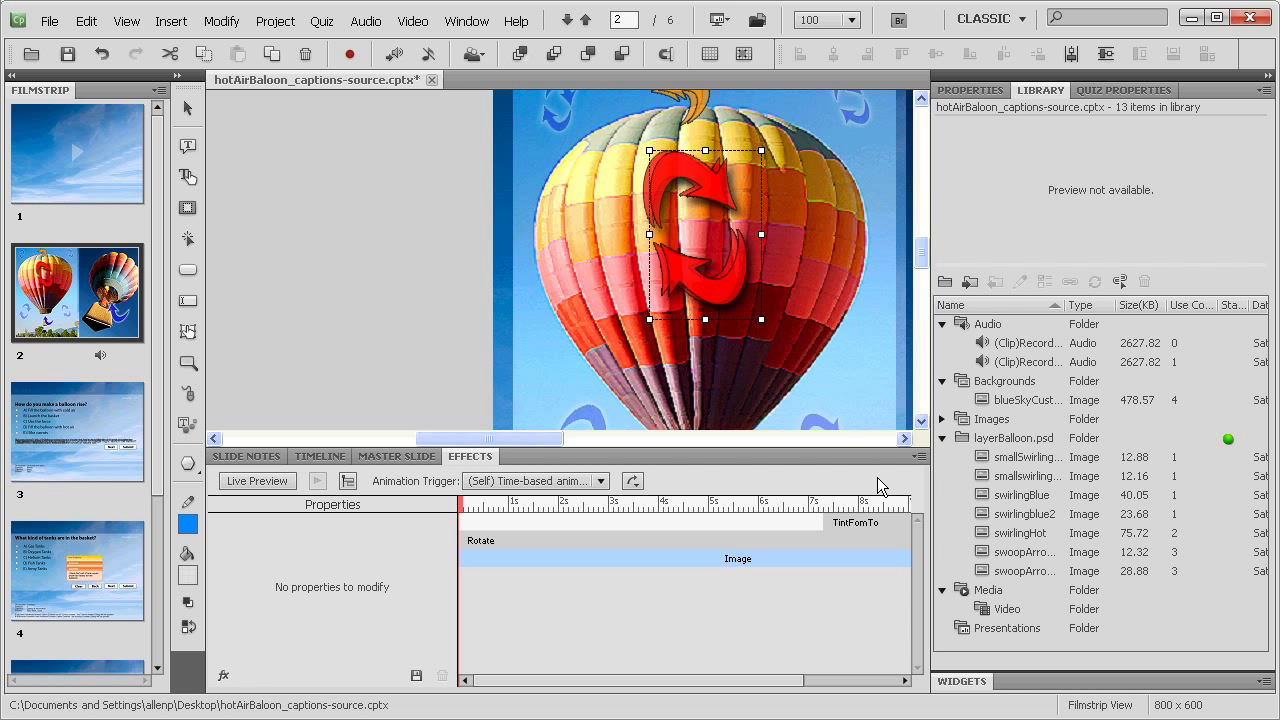
pyautogui.click(855, 522)
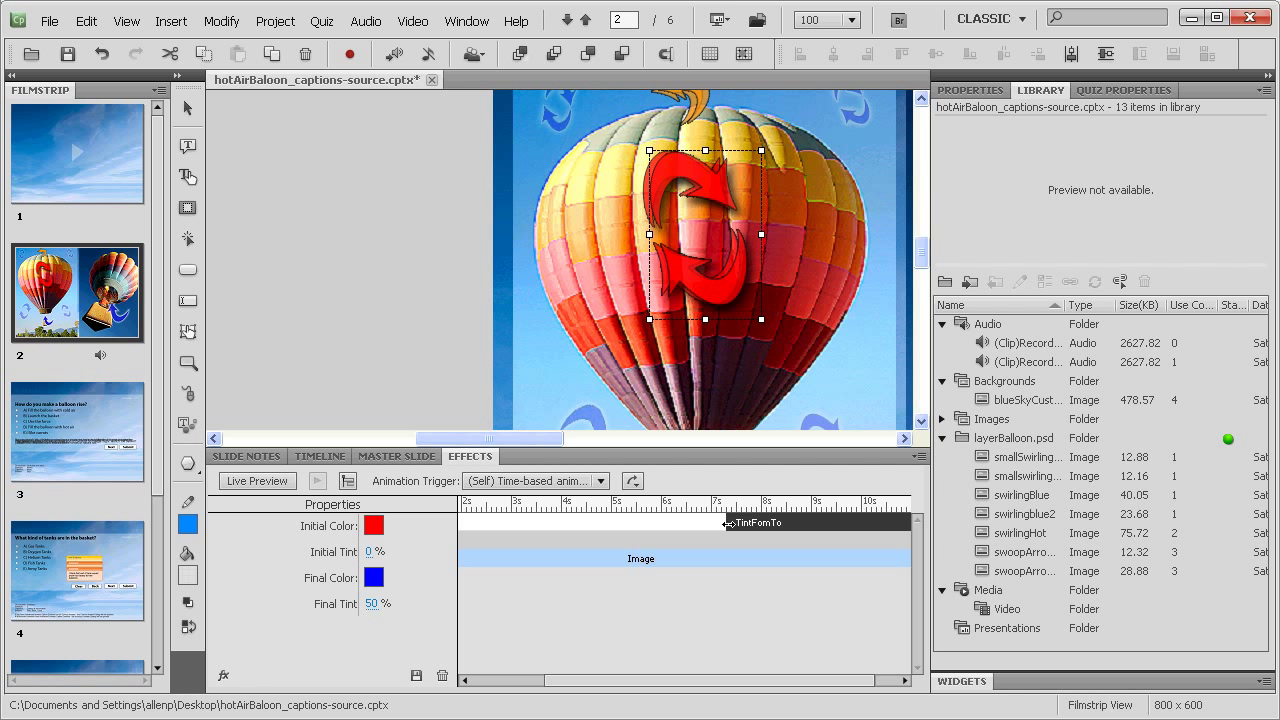
pyautogui.moveTo(727, 523)
pyautogui.mouseDown()
pyautogui.moveTo(714, 520)
pyautogui.moveTo(766, 537)
pyautogui.moveTo(728, 524)
pyautogui.mouseUp()
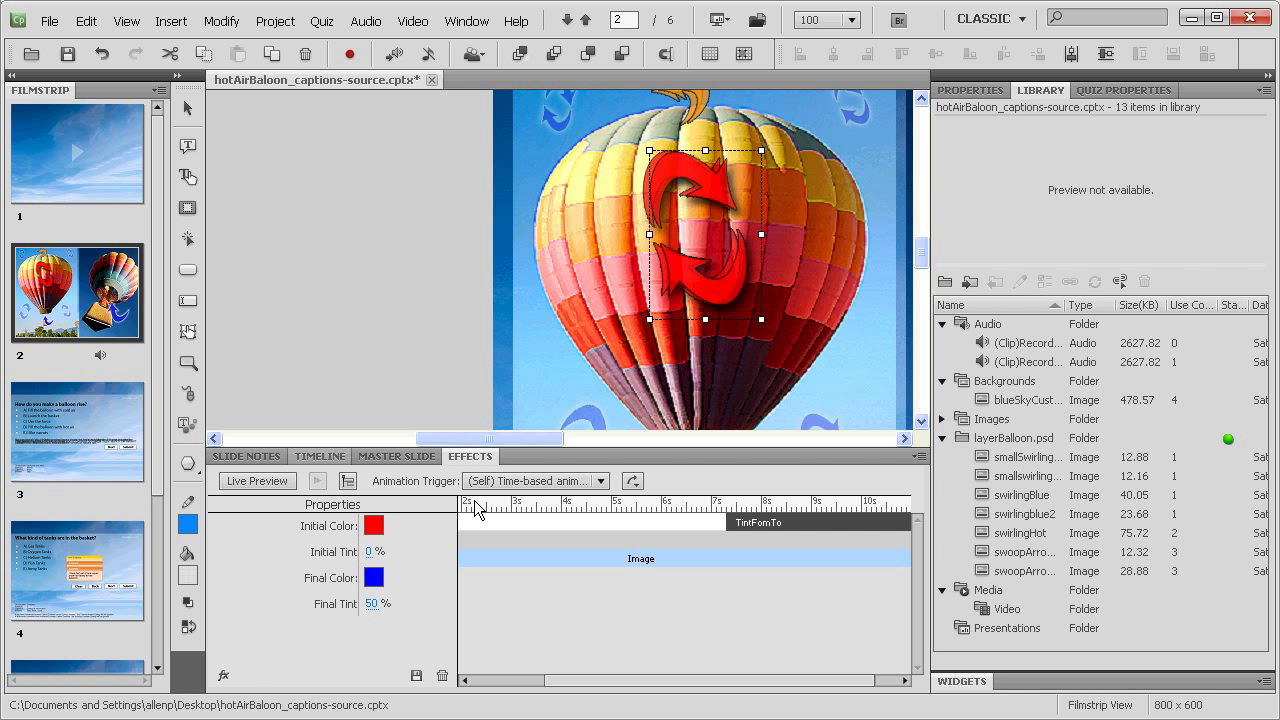
# Preview the entire project, watch it through the slide 2 arrow animations, and close the preview.
pyautogui.click(729, 20)
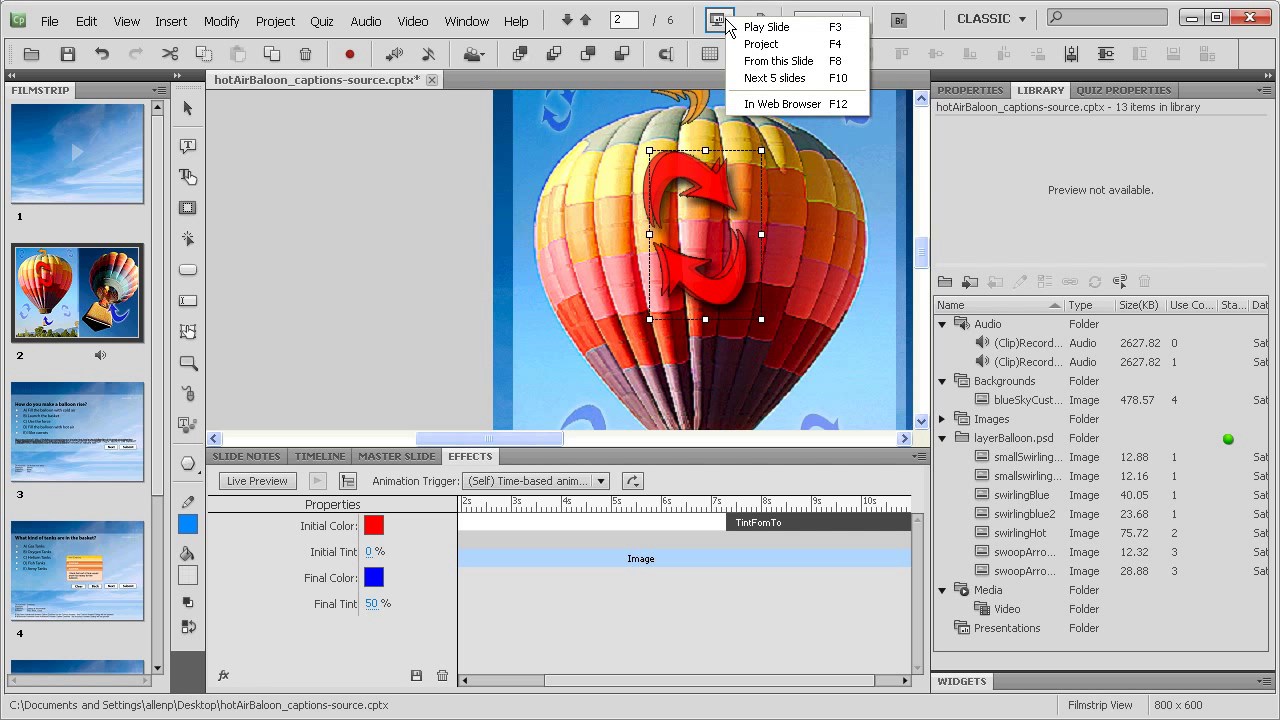
pyautogui.click(752, 43)
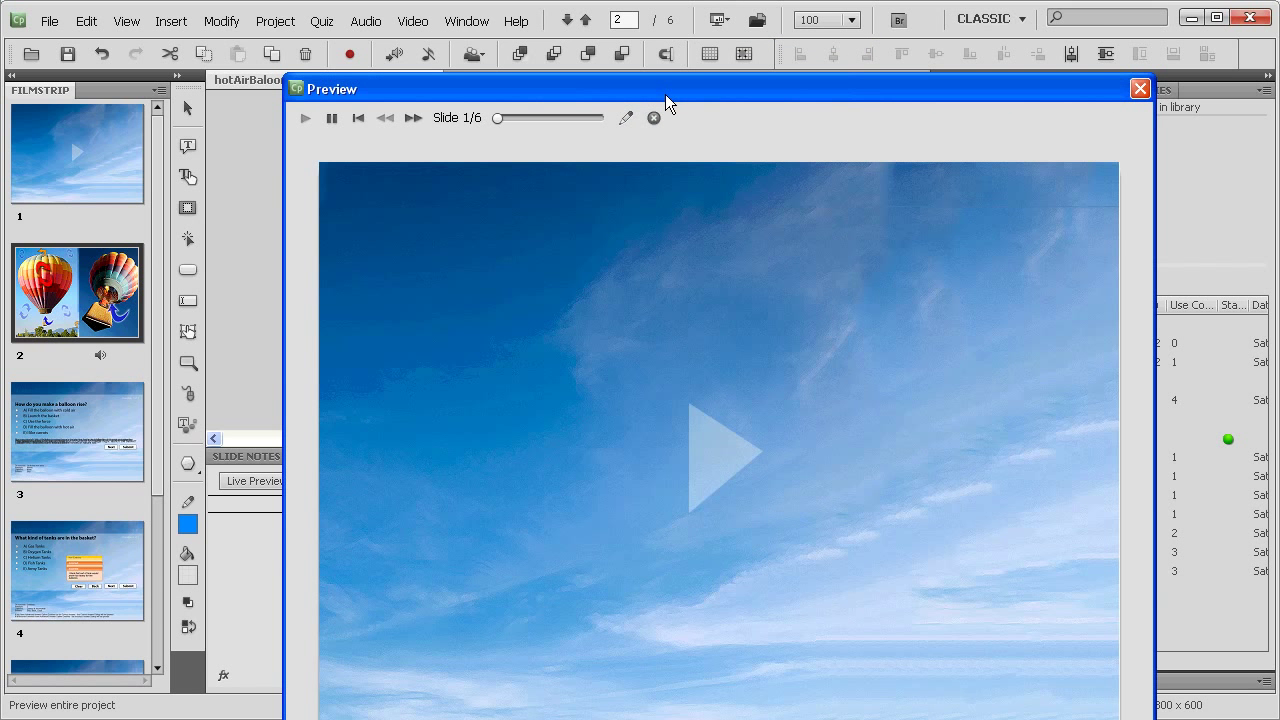
pyautogui.moveTo(665, 94); pyautogui.dragTo(591, 8)
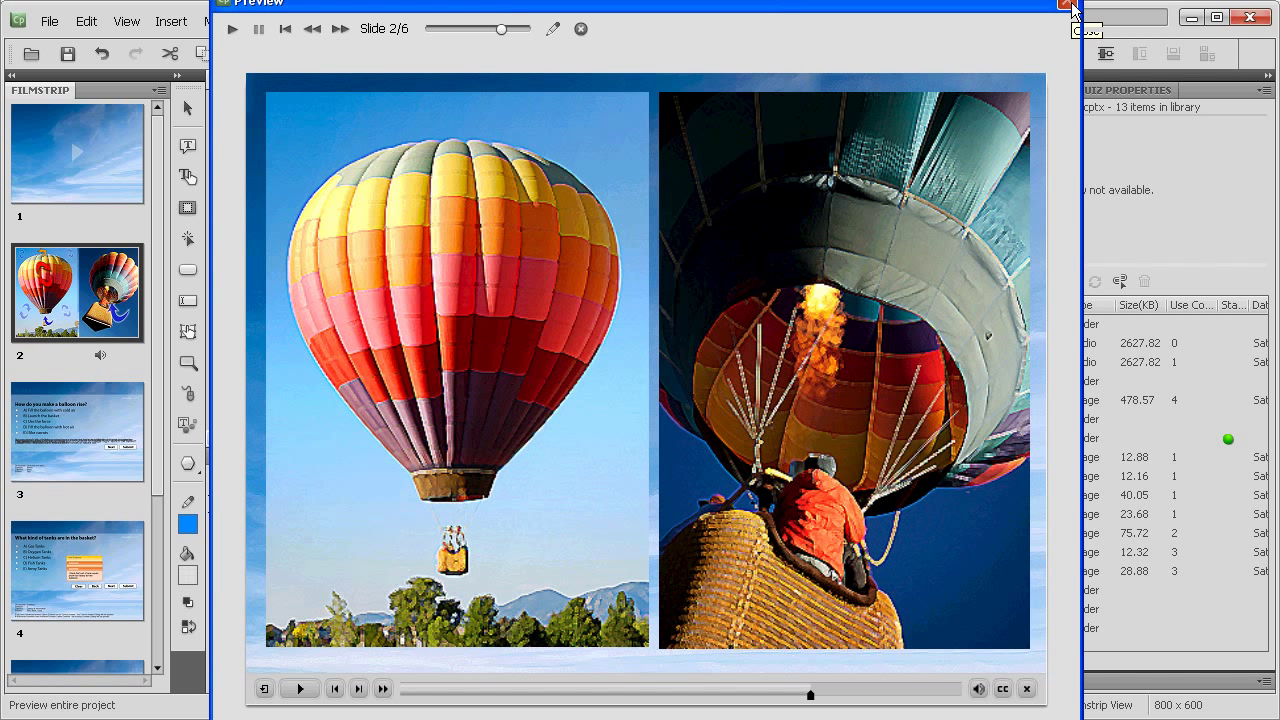
pyautogui.click(1067, 5)
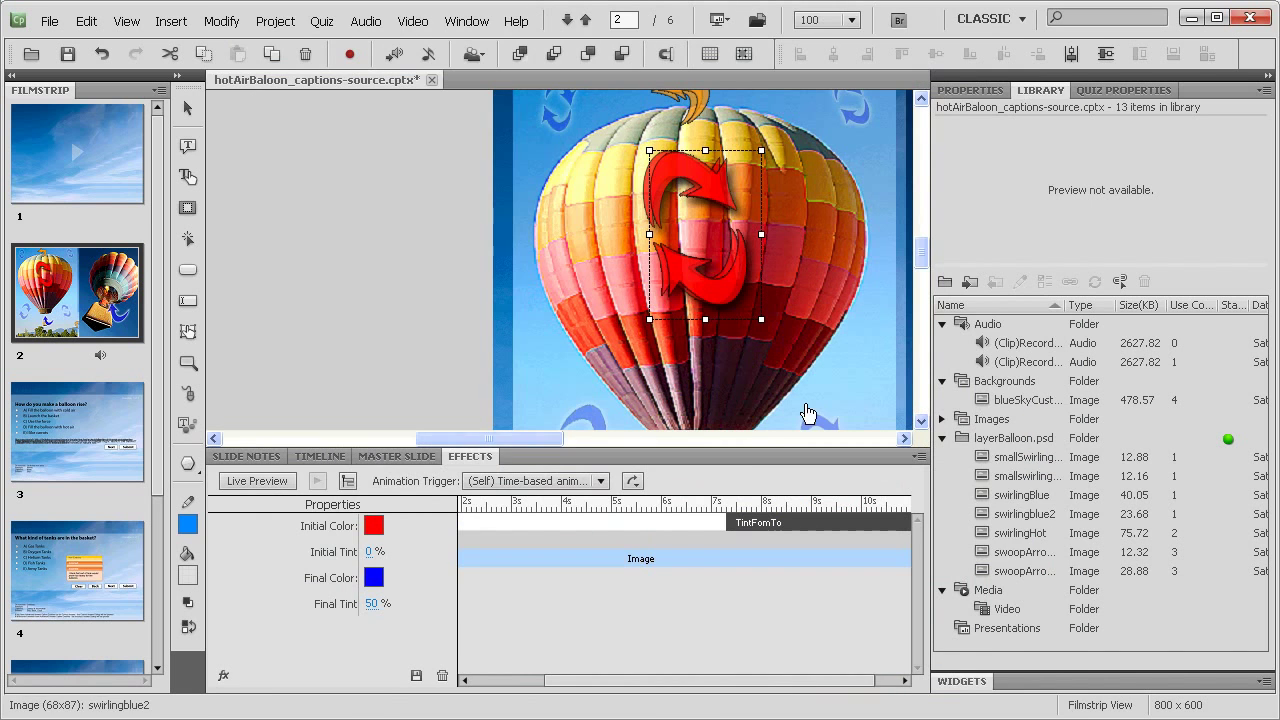
# Show the slide's timeline, select the 5-second swirlingHot image, and move the playhead to its start at 3.5 s.
pyautogui.doubleClick(321, 460)
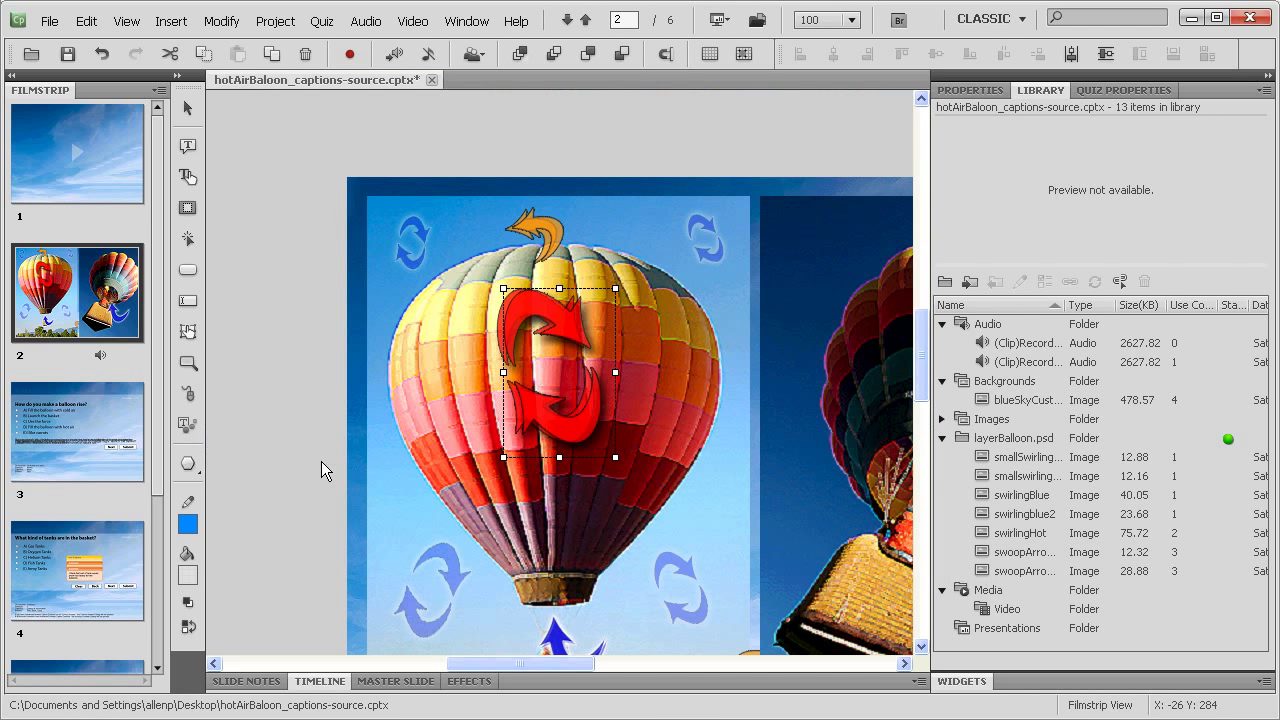
pyautogui.click(346, 680)
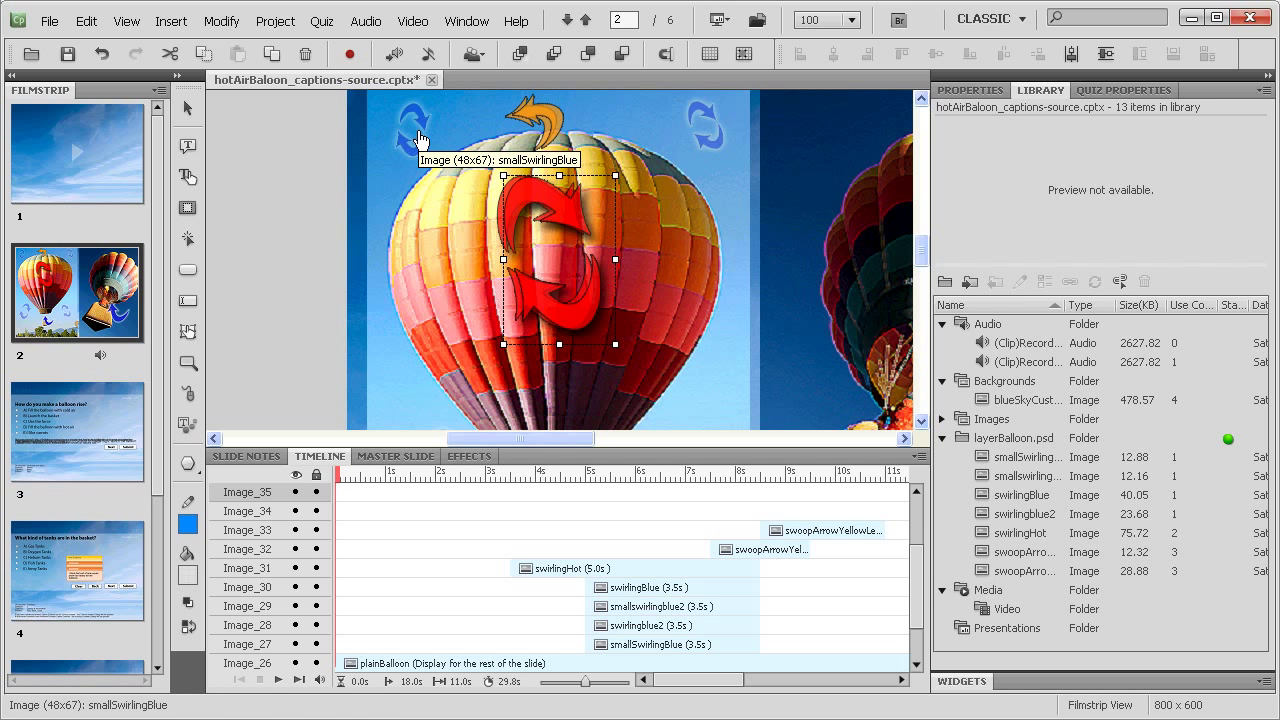
pyautogui.click(548, 565)
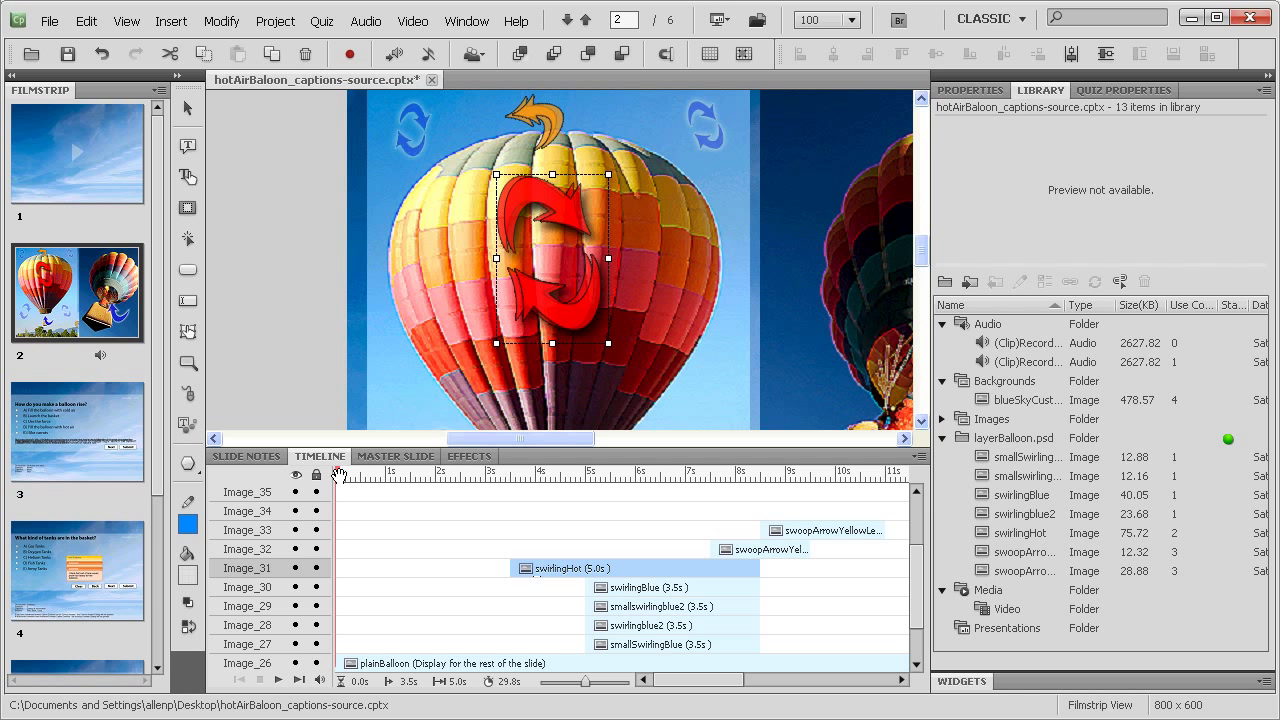
pyautogui.scroll(2, 338, 474)
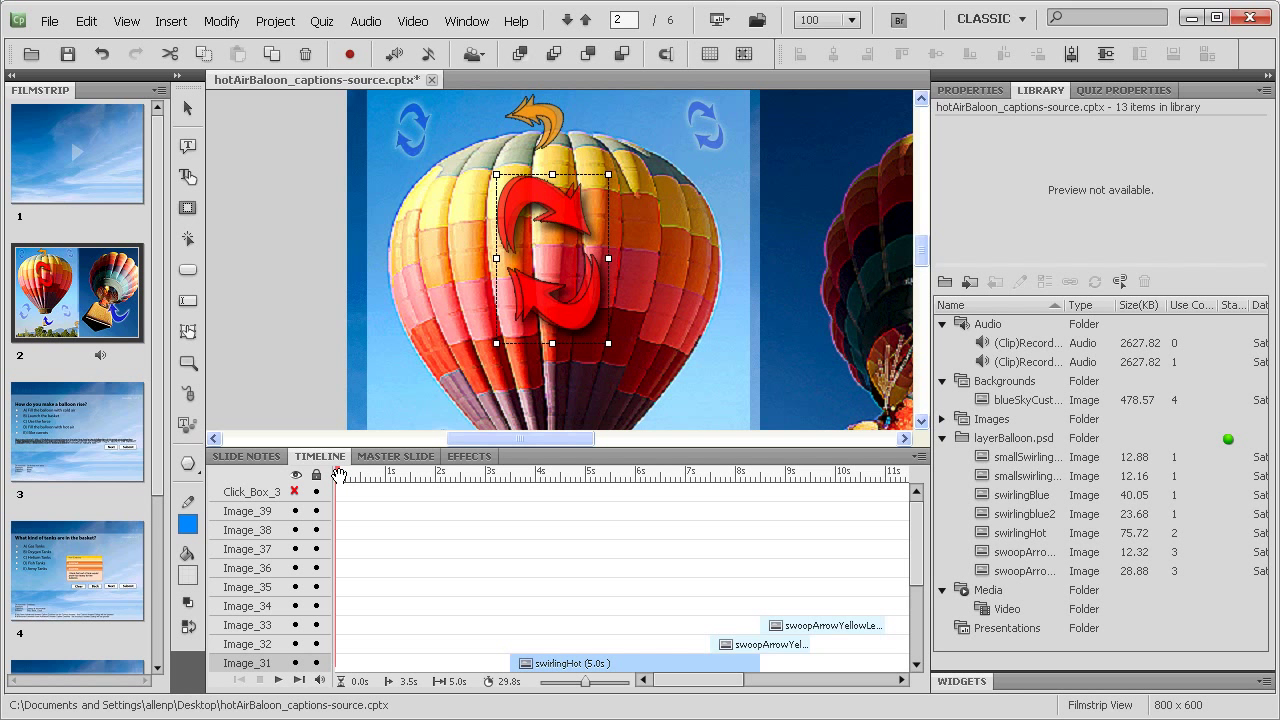
pyautogui.click(338, 474)
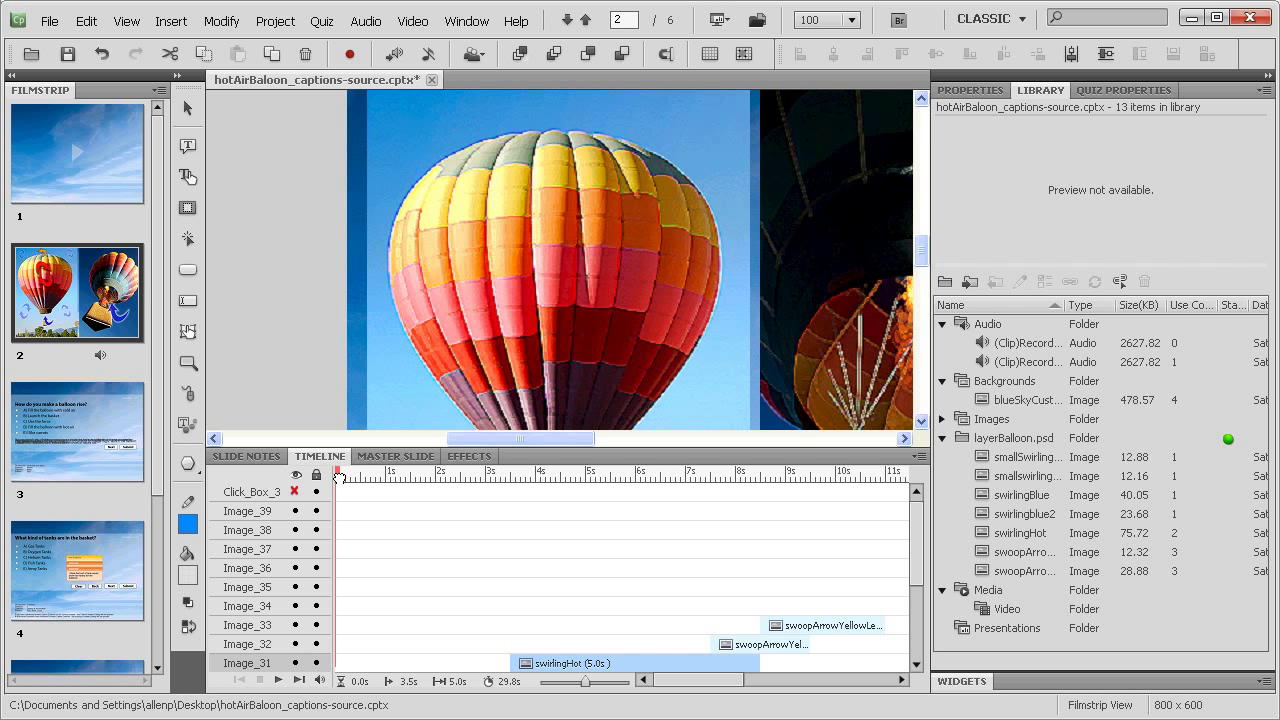
pyautogui.moveTo(339, 477); pyautogui.dragTo(492, 477)
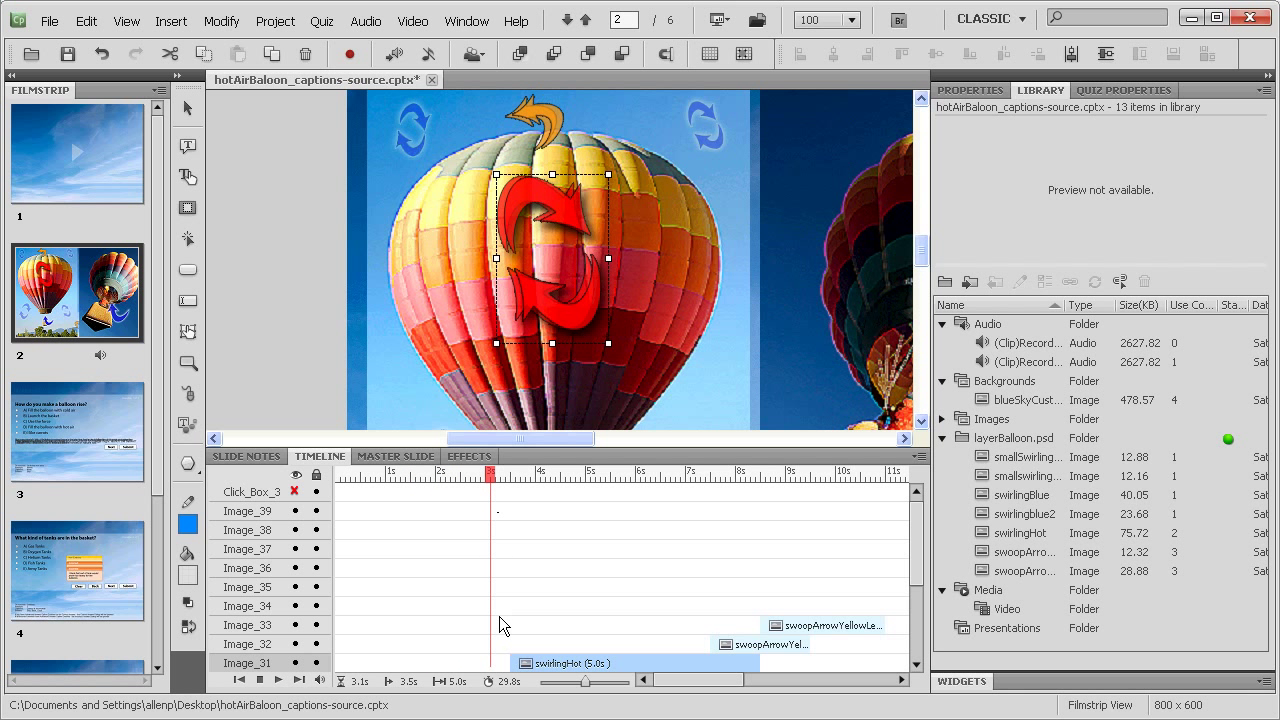
pyautogui.moveTo(491, 477); pyautogui.dragTo(510, 476)
pyautogui.moveTo(510, 476)
pyautogui.mouseDown()
pyautogui.moveTo(476, 476)
pyautogui.moveTo(510, 476)
pyautogui.mouseUp()
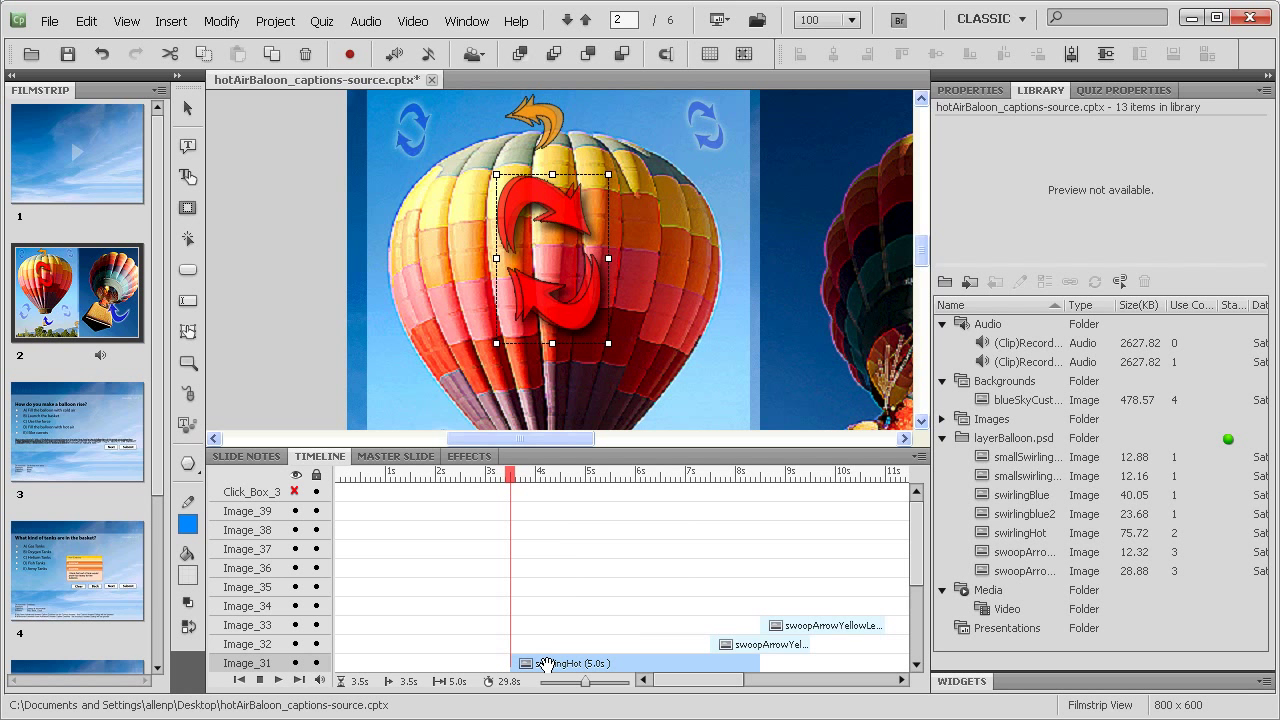
# Show the transition settings in the properties of the swirlingHot image that starts at the playhead.
pyautogui.doubleClick(563, 660)
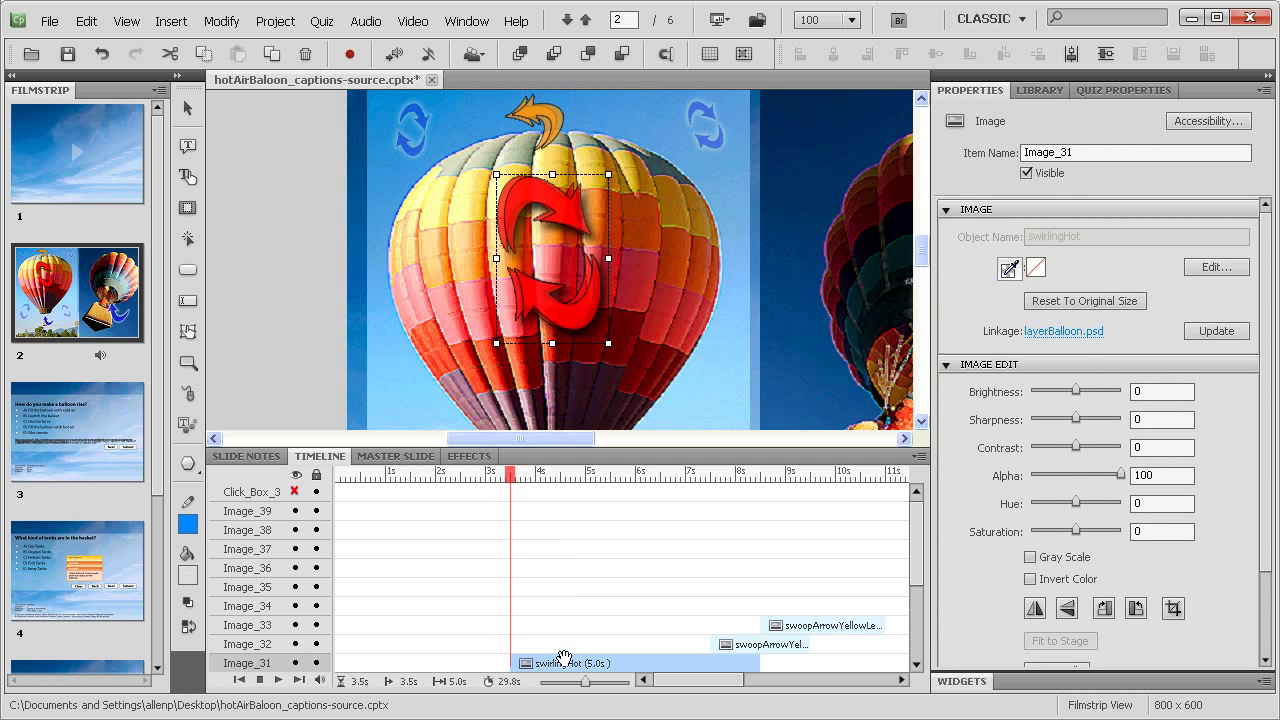
pyautogui.click(957, 364)
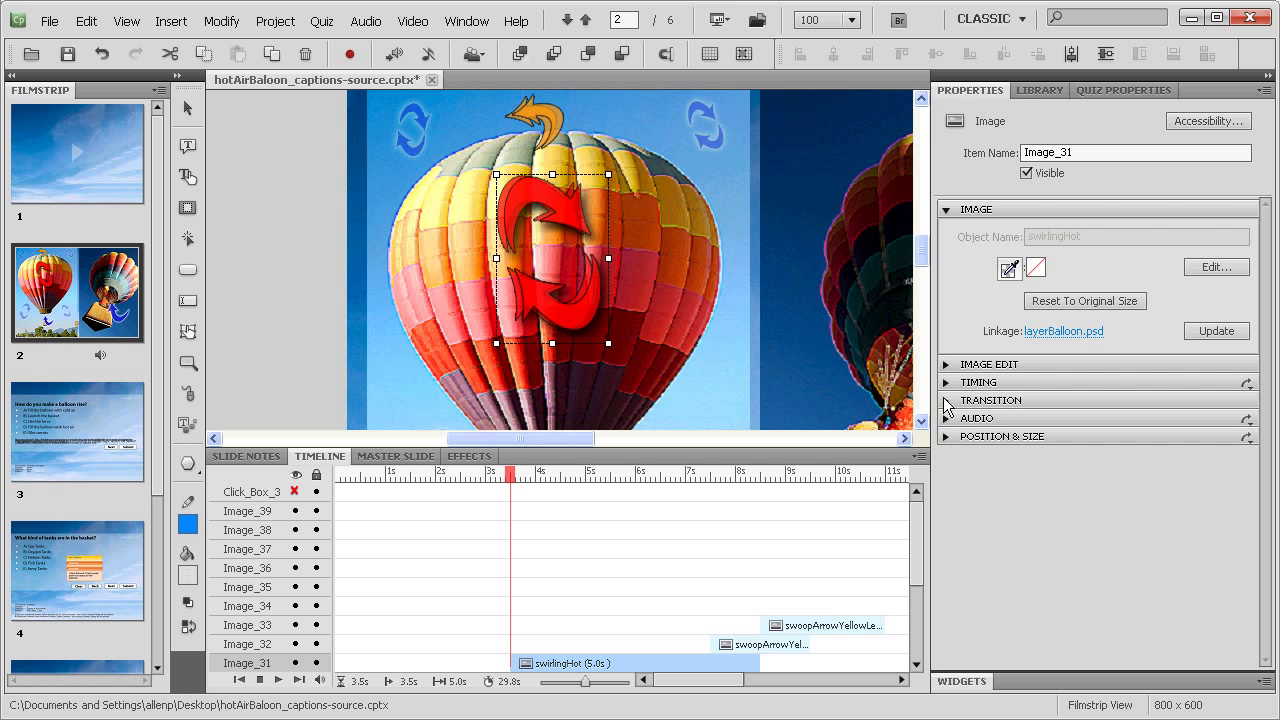
pyautogui.click(946, 400)
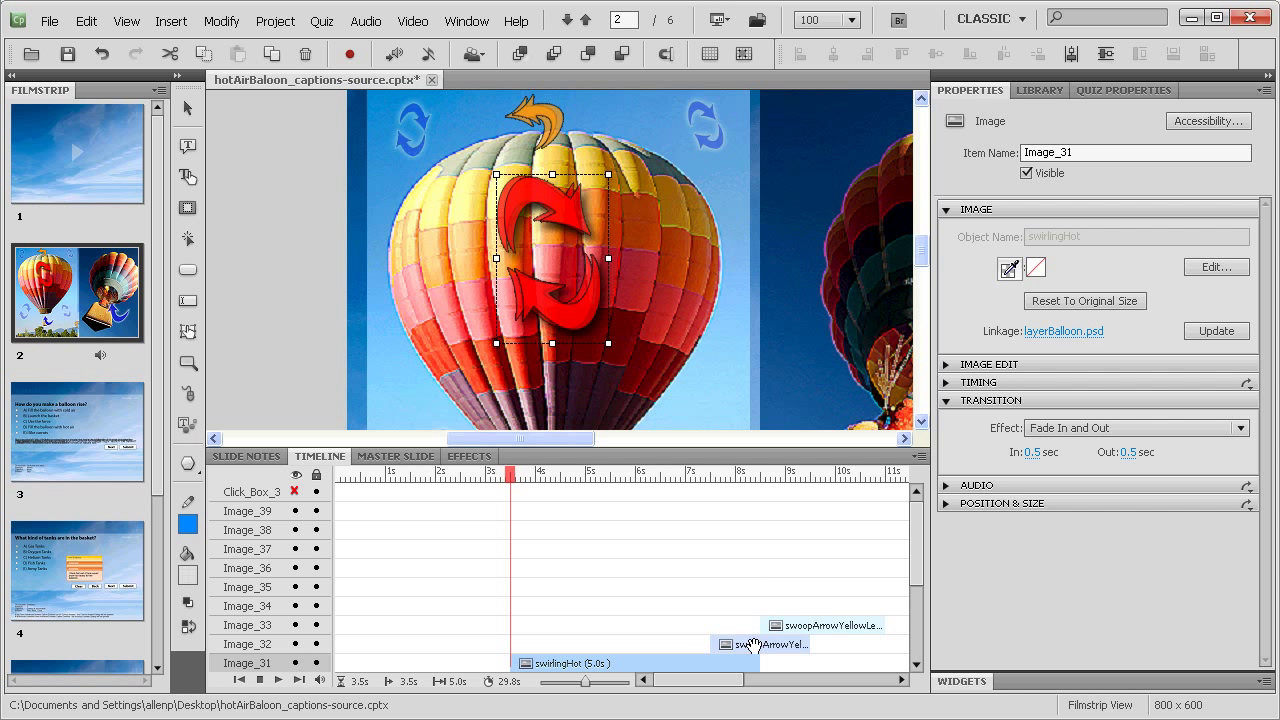
# Look through the end of the slide's timeline and check the transition setting of the balloonHigh image.
pyautogui.moveTo(690, 686); pyautogui.dragTo(840, 690)
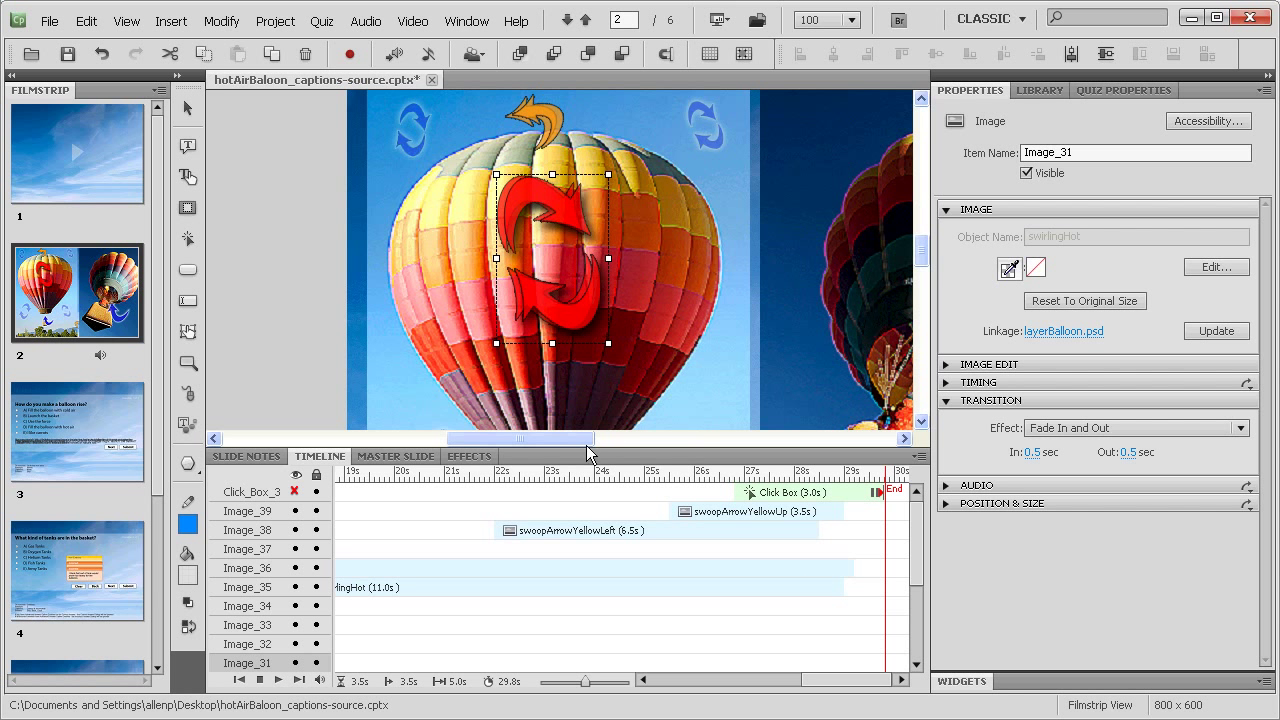
pyautogui.moveTo(585, 442); pyautogui.dragTo(655, 441)
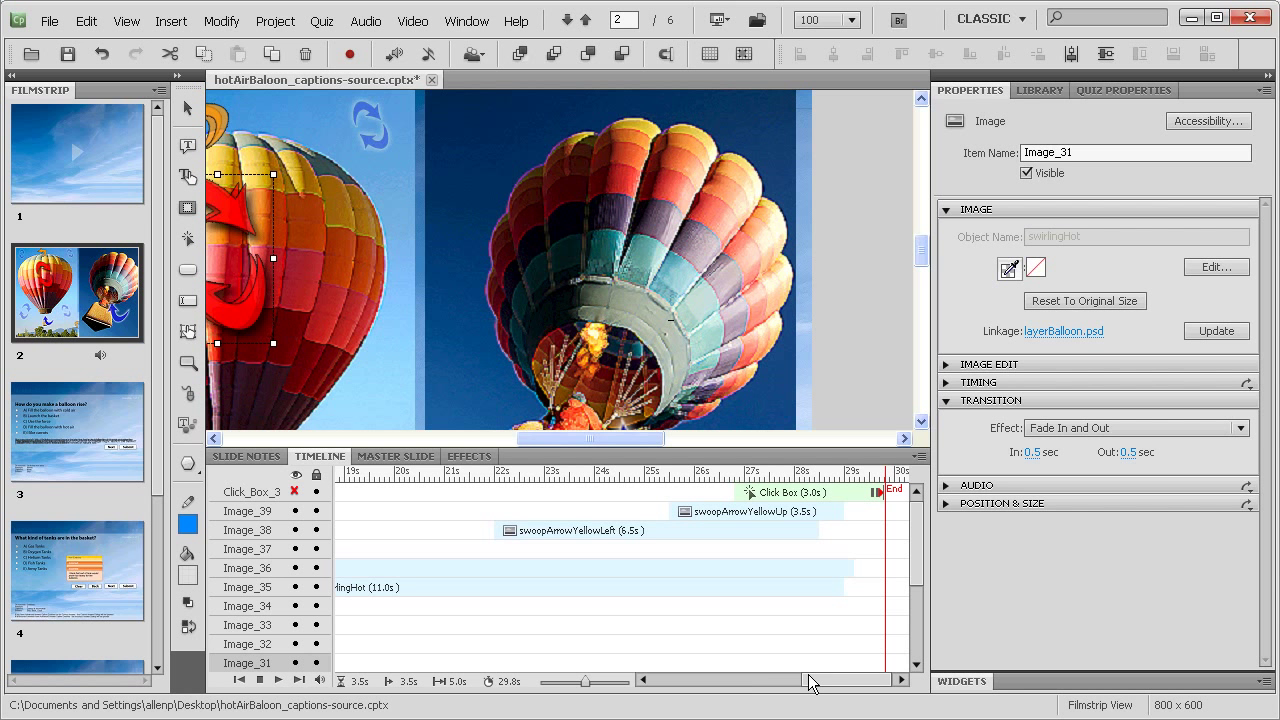
pyautogui.moveTo(810, 681); pyautogui.dragTo(756, 682)
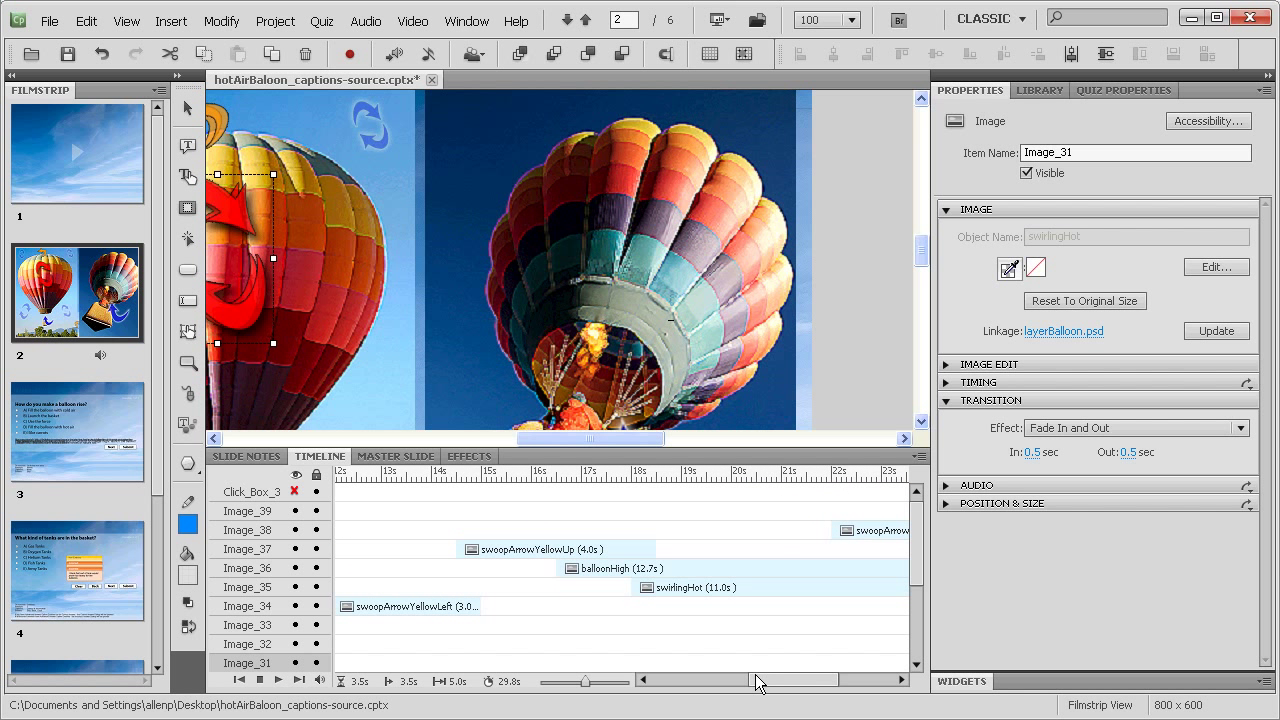
pyautogui.click(602, 568)
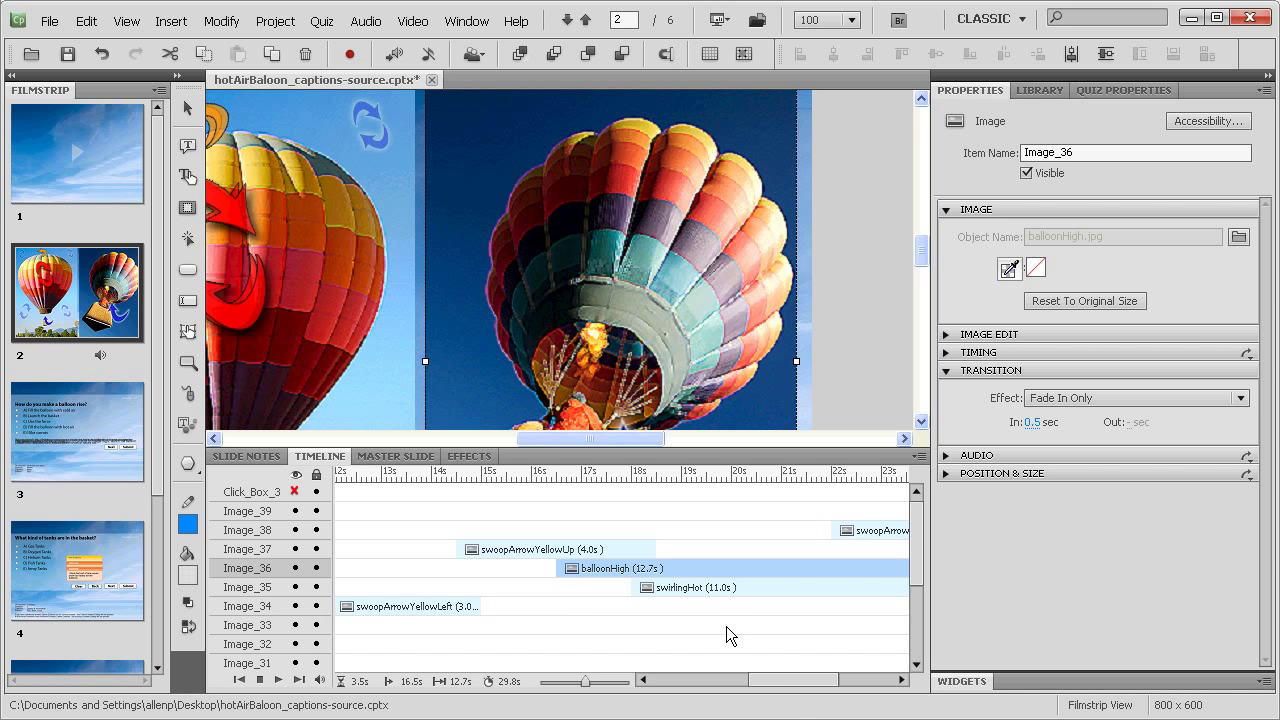
# Check where balloonHigh ends, and examine the transition and timeline extent of the balloonLow image beneath it.
pyautogui.moveTo(790, 686); pyautogui.dragTo(855, 690)
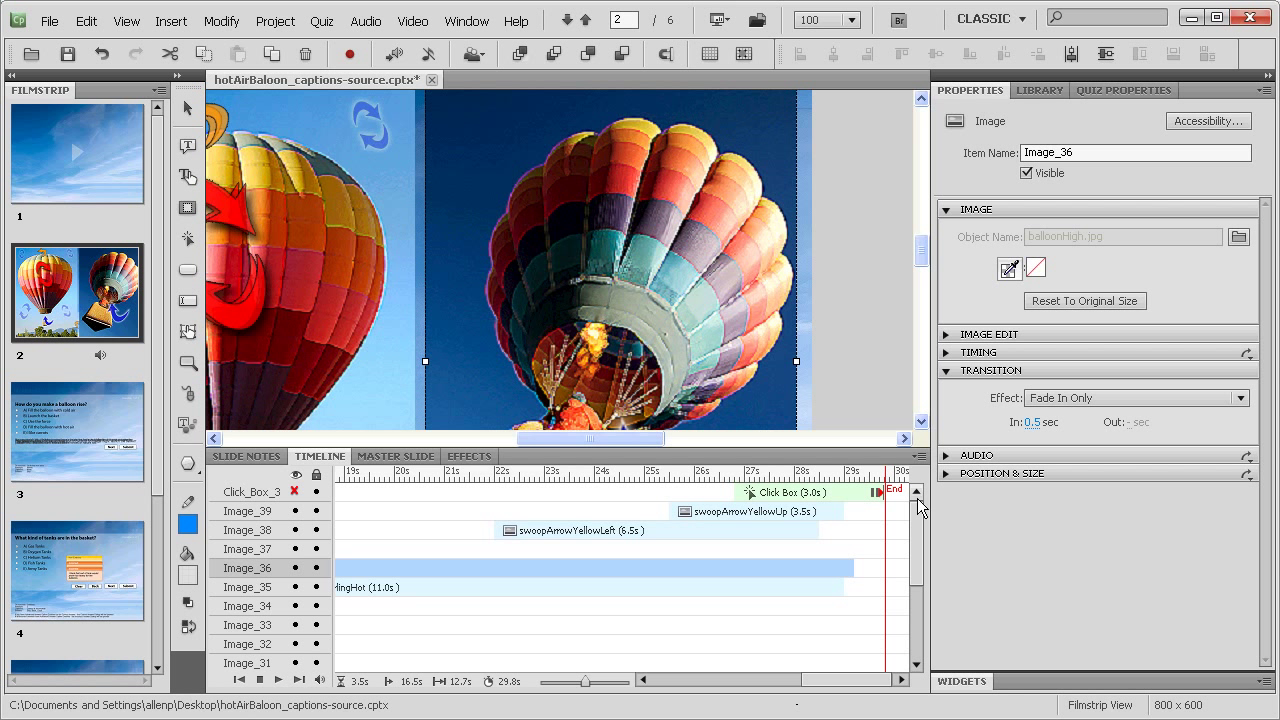
pyautogui.moveTo(913, 519); pyautogui.dragTo(928, 609)
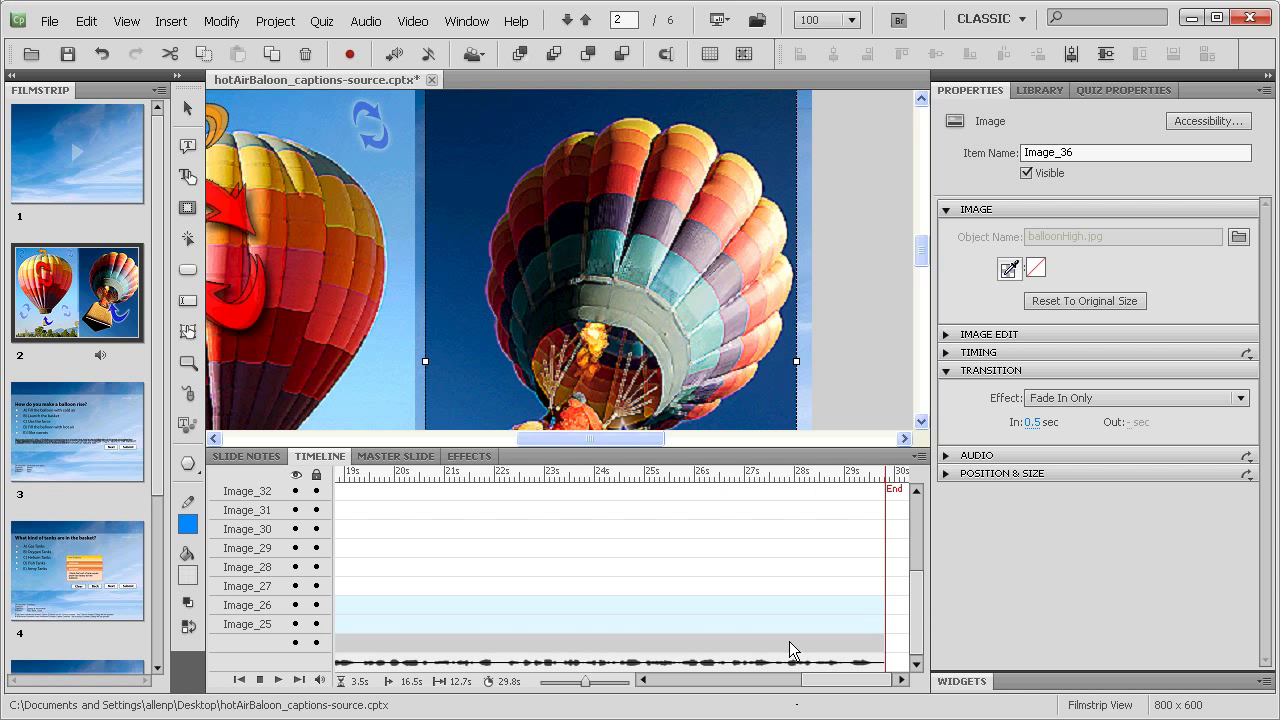
pyautogui.moveTo(823, 684); pyautogui.dragTo(623, 686)
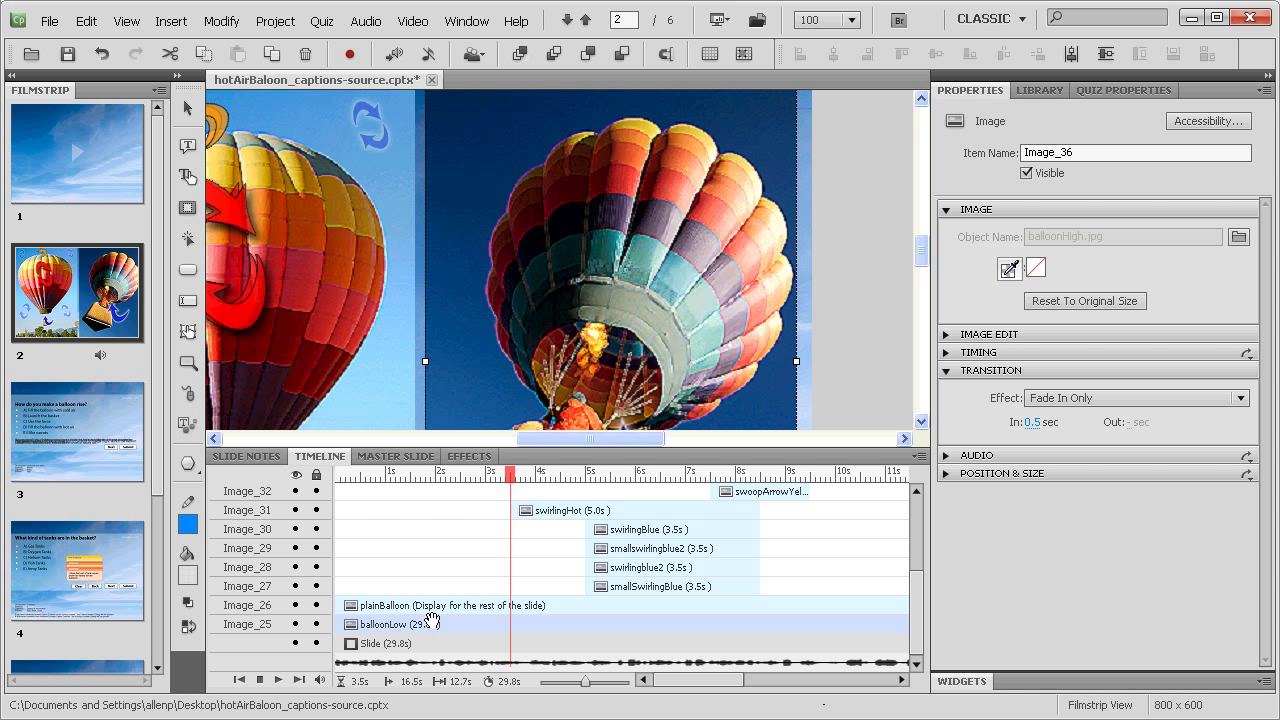
pyautogui.click(390, 622)
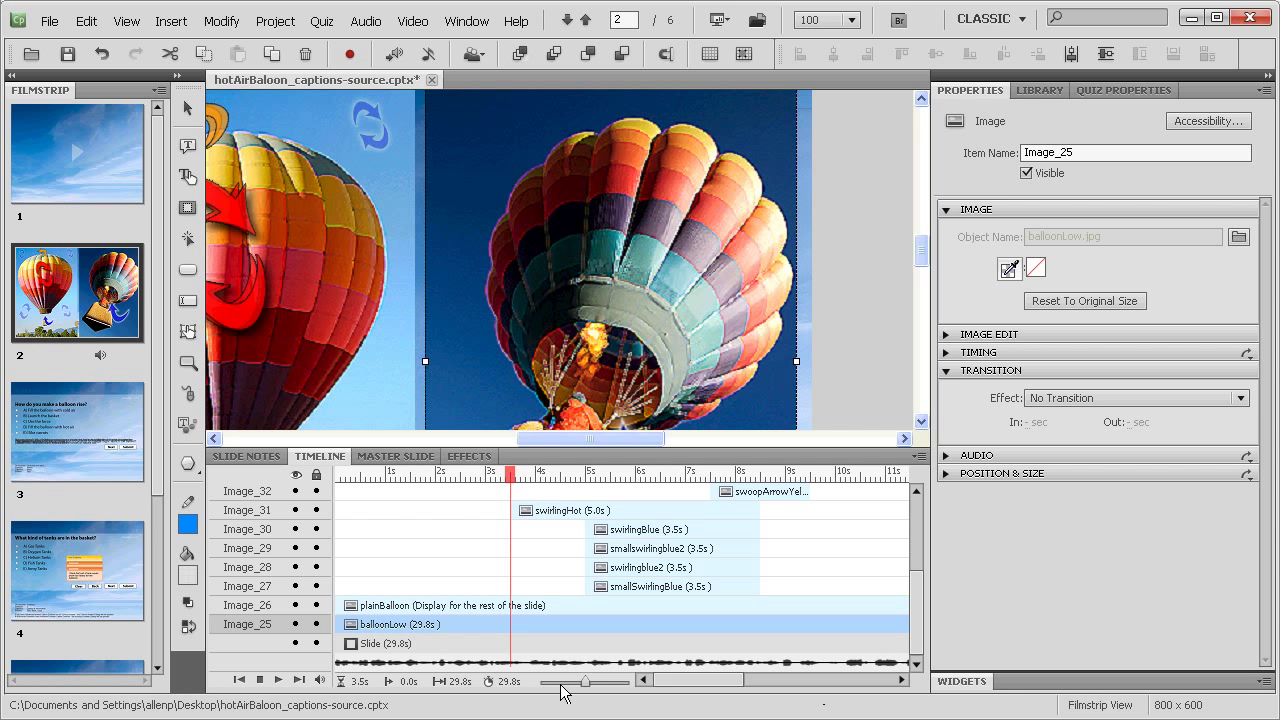
pyautogui.moveTo(669, 683); pyautogui.dragTo(903, 680)
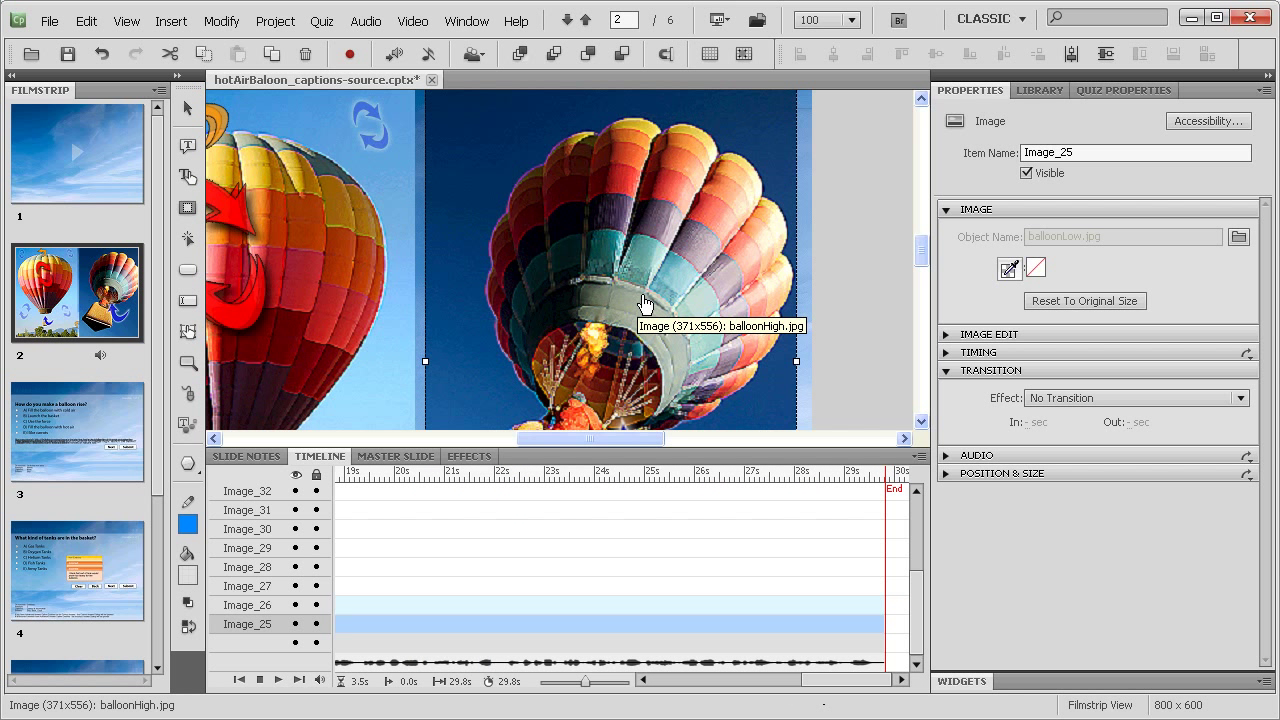